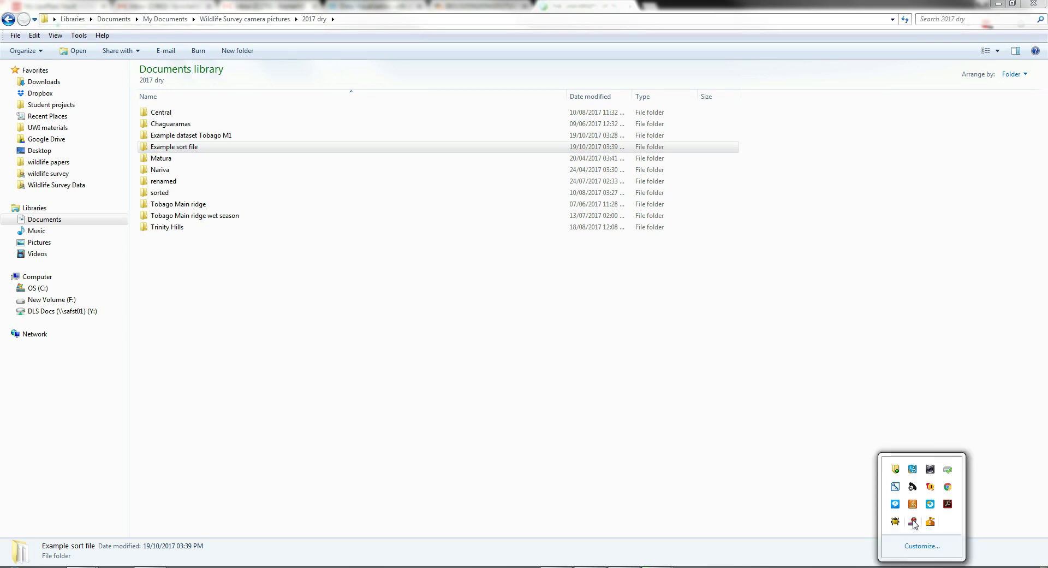
right_click(913, 522)
click(808, 493)
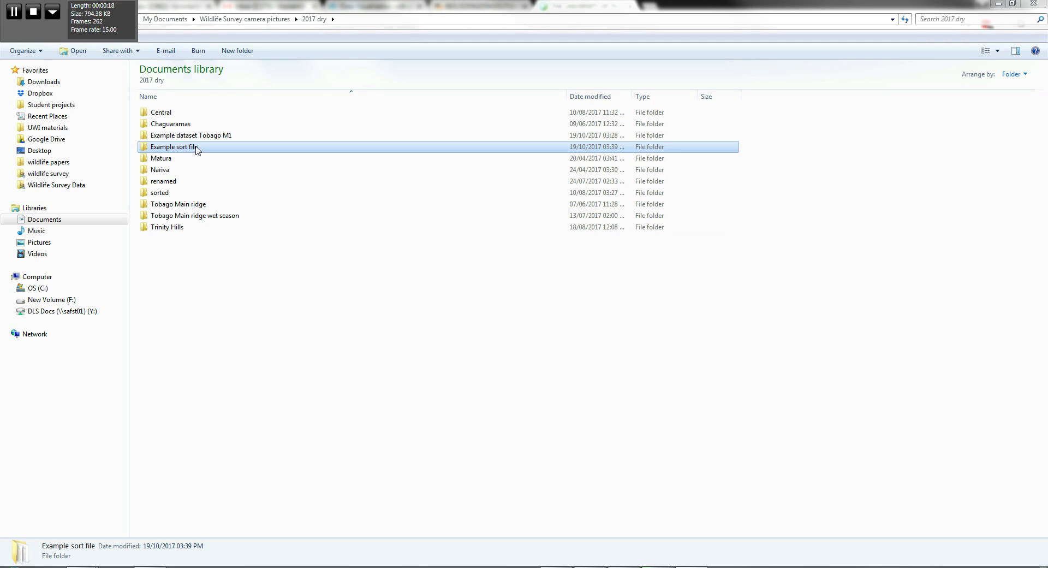
Step: Inspect the unsorted images in the MR1 folder of Example dataset Tobago M1, and return to the 2017 dry folder
double_click(212, 137)
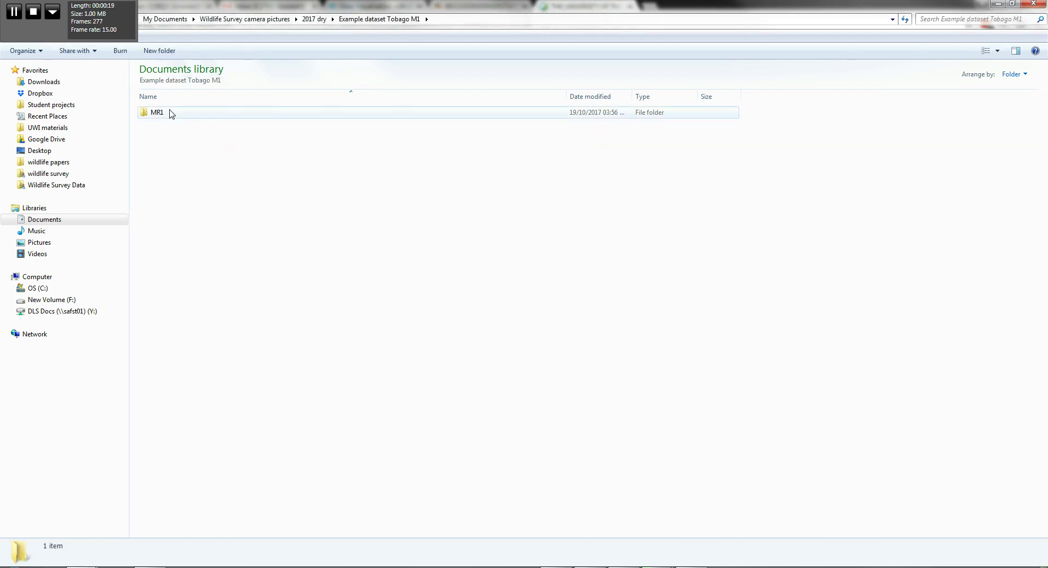
double_click(170, 113)
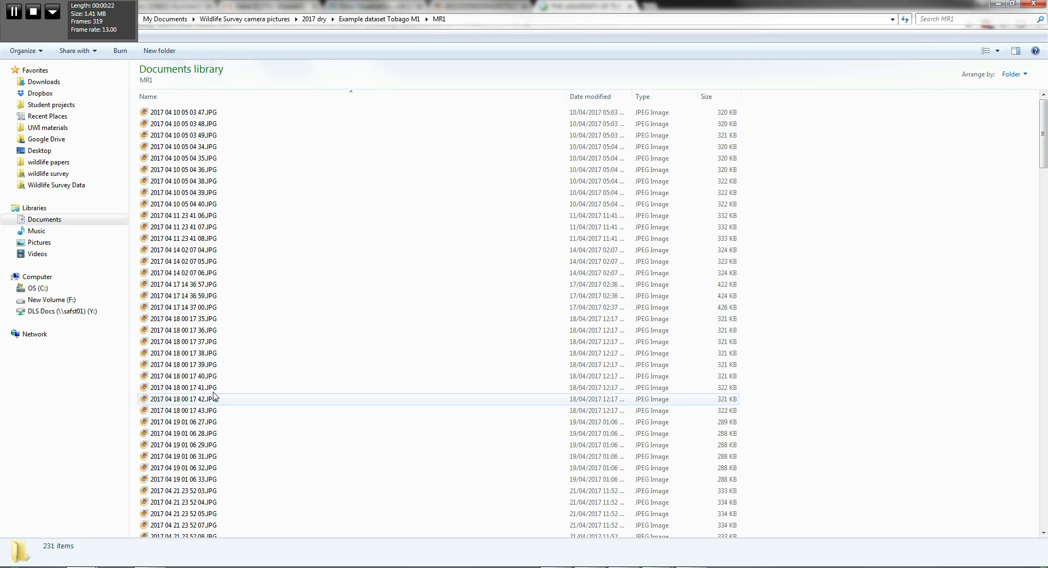
click(380, 18)
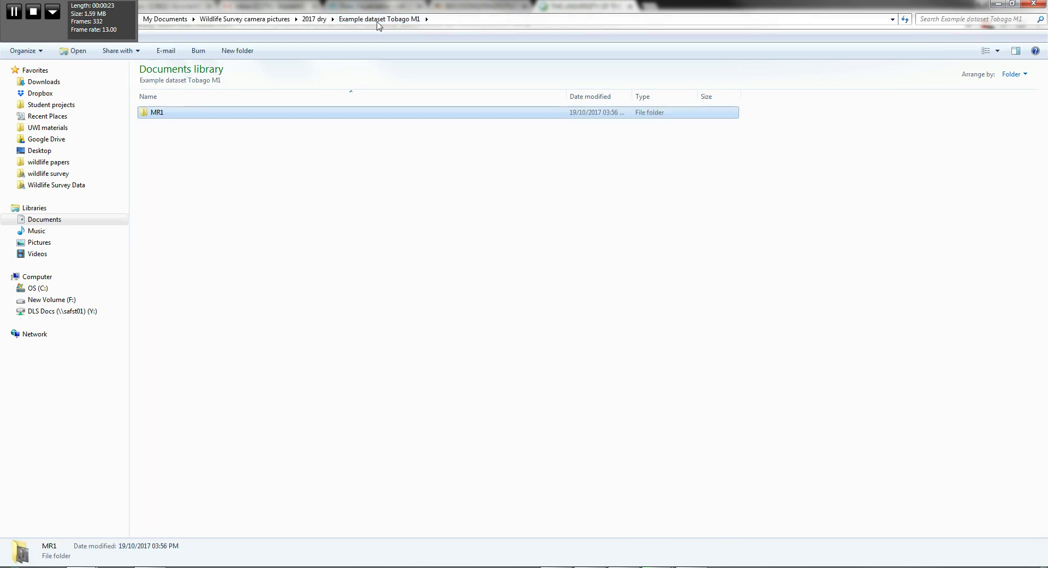
click(314, 21)
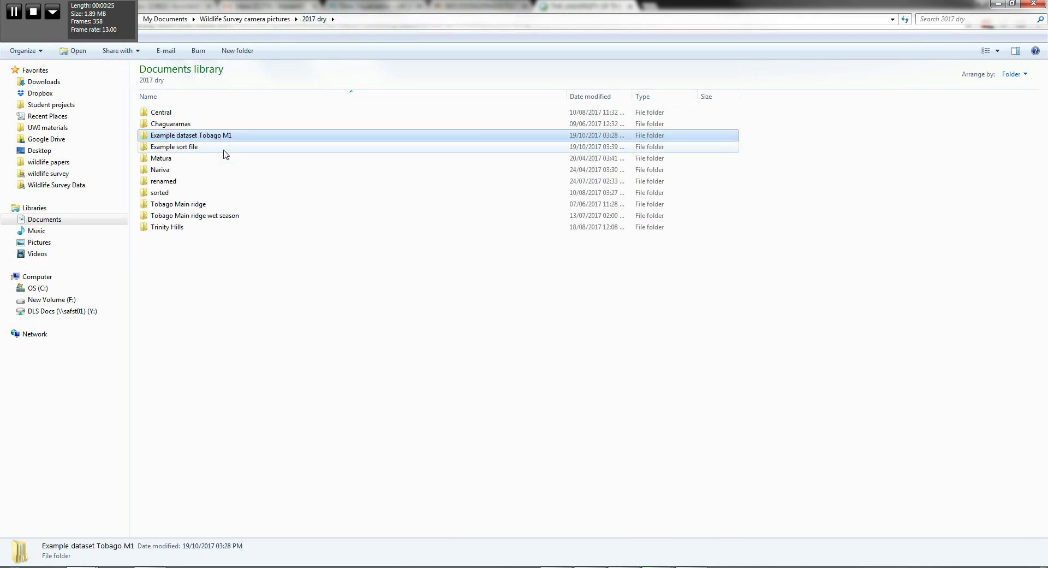
Step: Go into the Example sort file folder and open AllPicturesexample, MR1, Agouti, 1 to examine the sorted folder structure
double_click(192, 151)
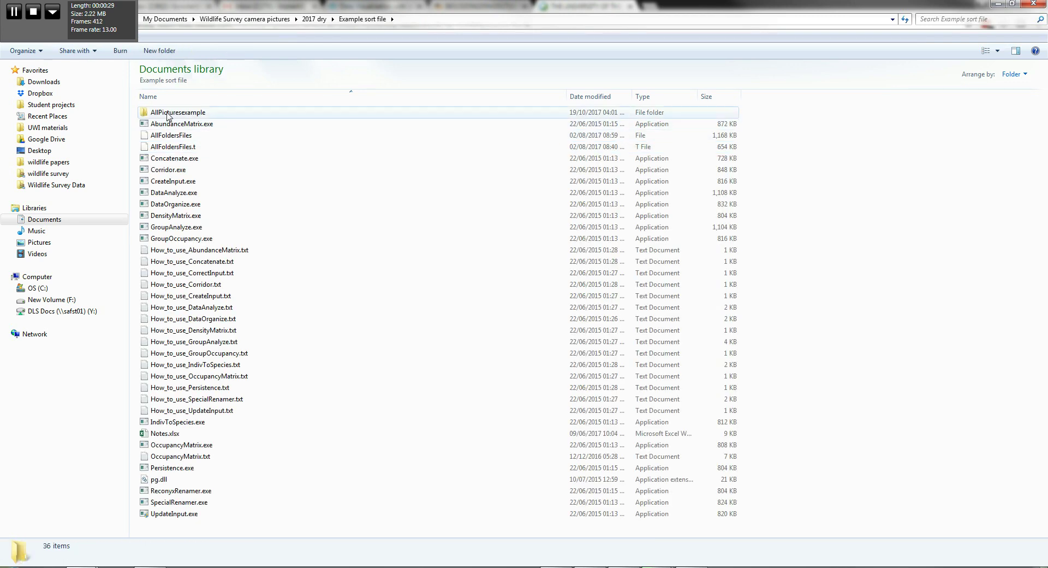
double_click(167, 113)
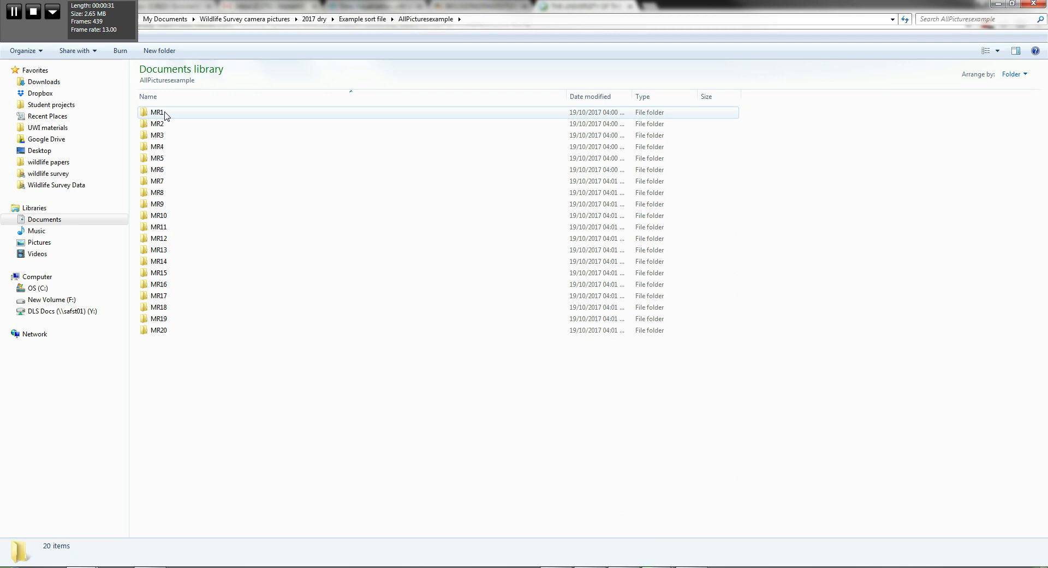
click(156, 113)
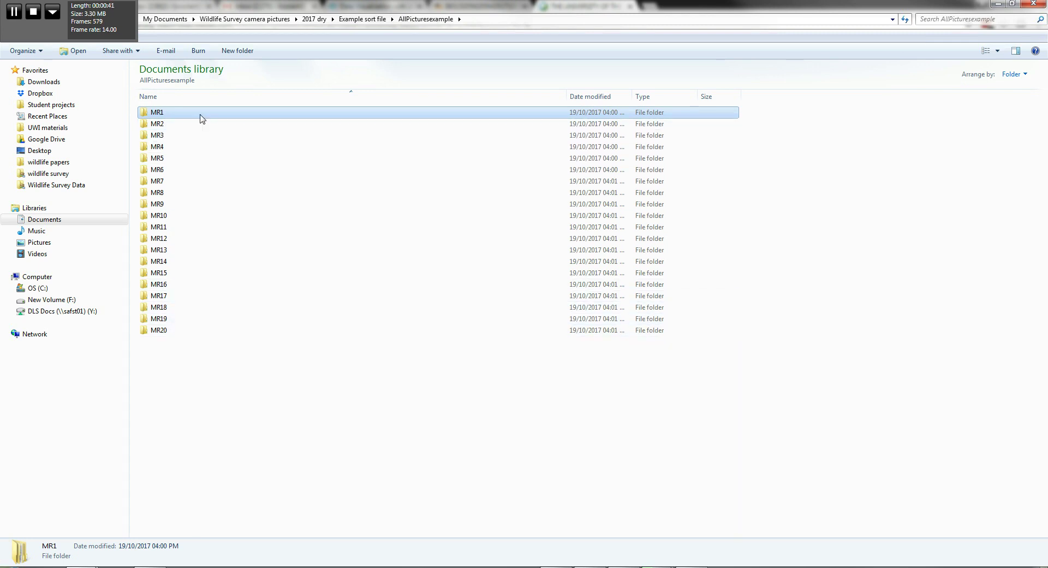
double_click(166, 114)
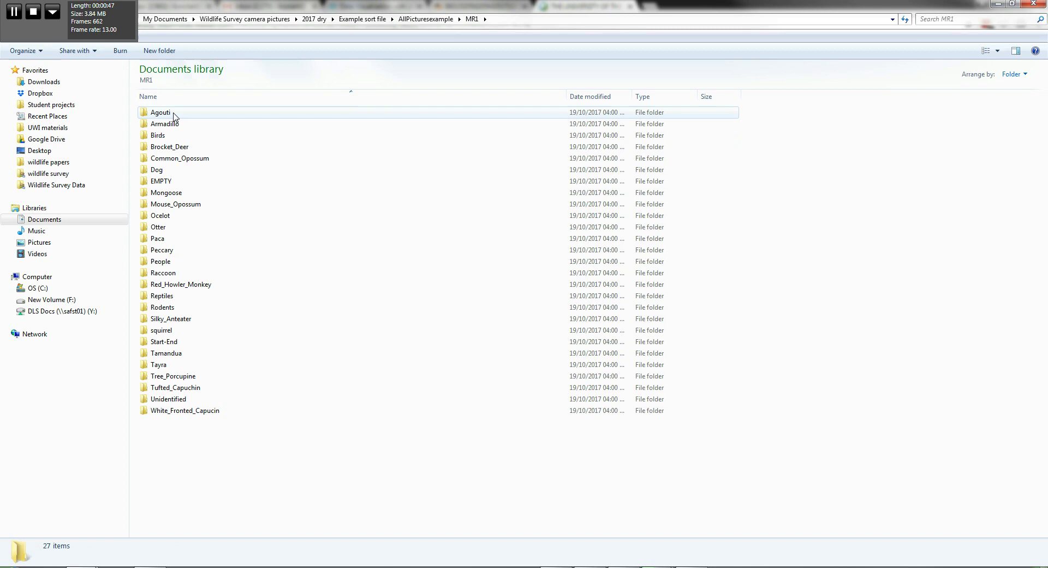
double_click(161, 113)
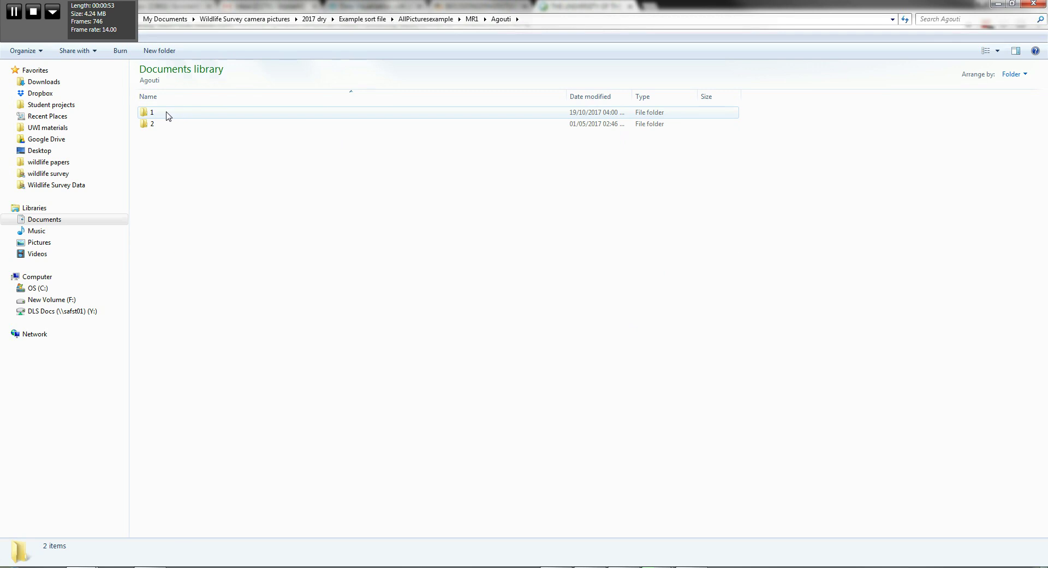
mouse_move(167, 115)
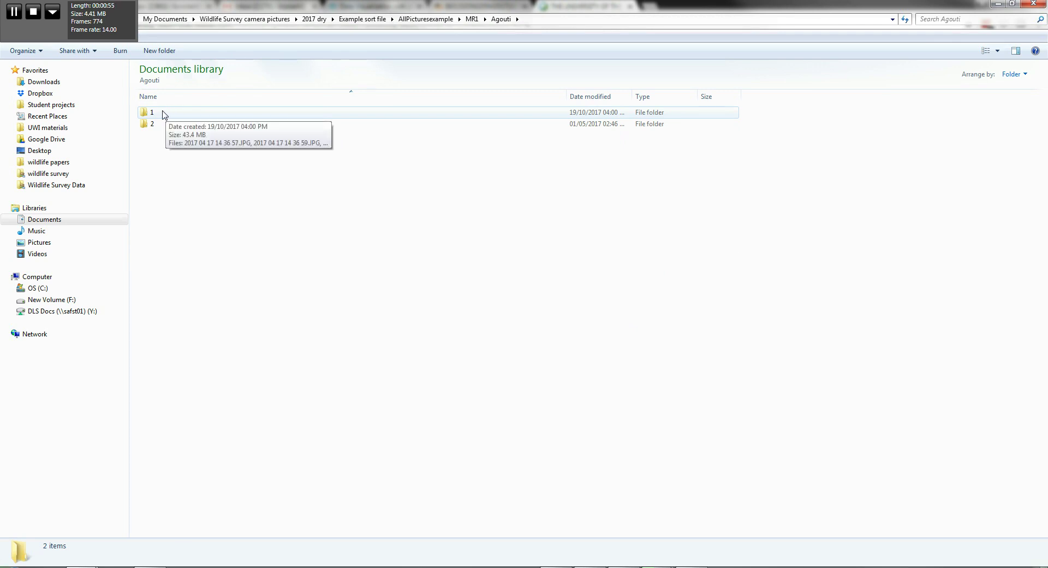
double_click(162, 113)
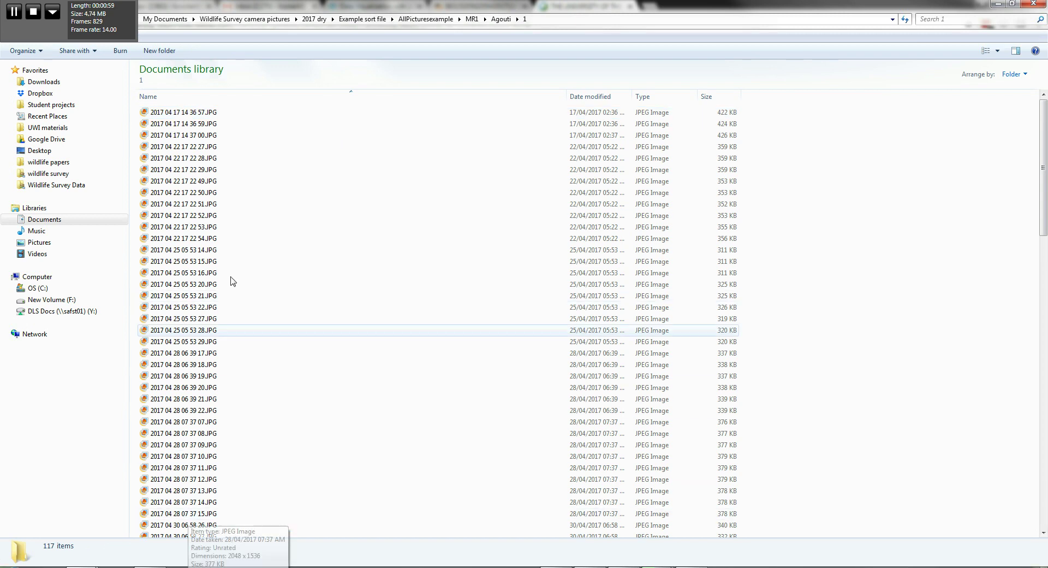
double_click(188, 113)
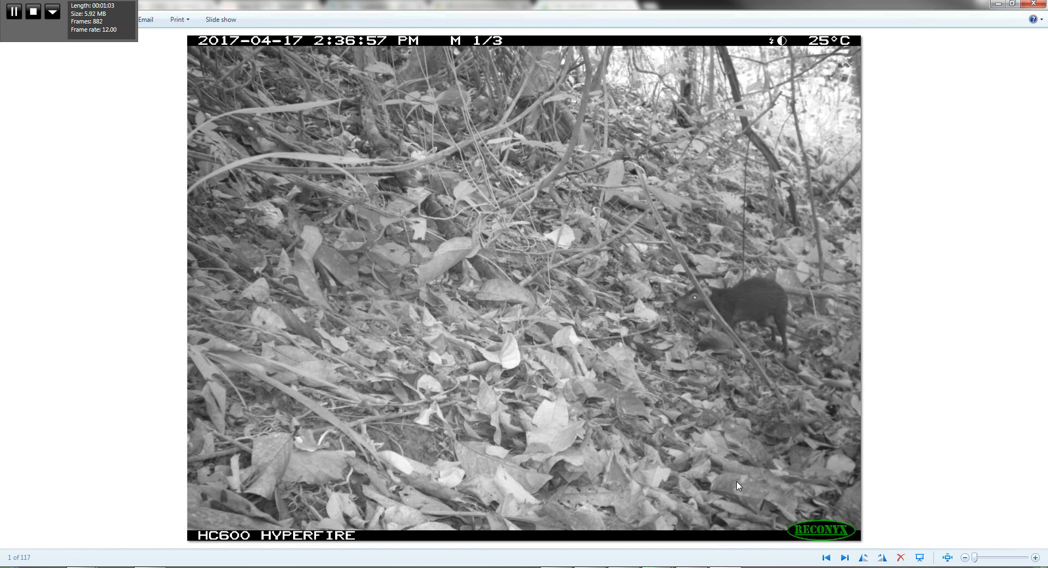
click(845, 557)
click(845, 557)
click(845, 557)
click(845, 557)
click(845, 557)
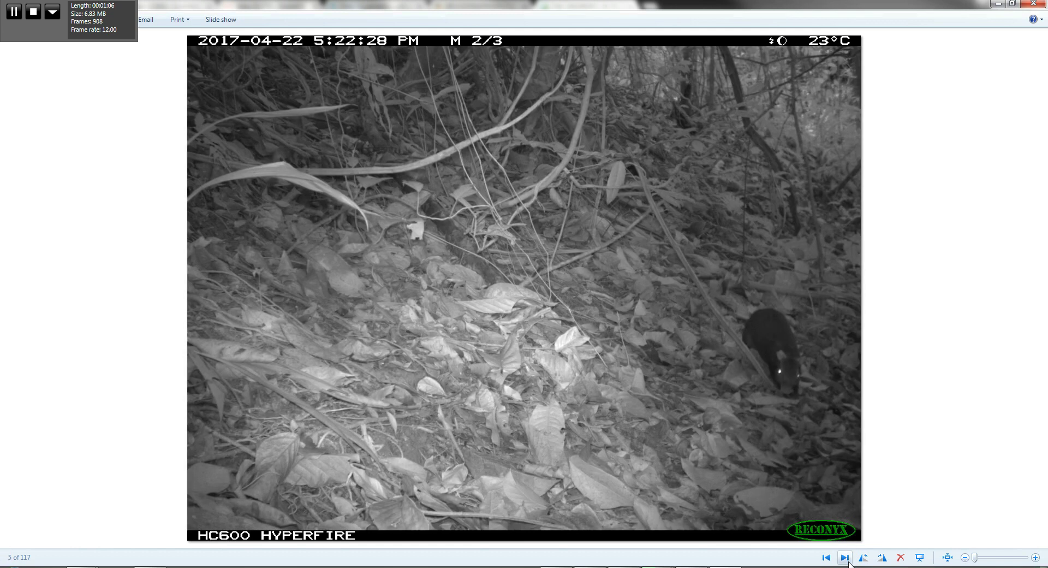
click(845, 558)
click(845, 558)
click(845, 557)
click(845, 557)
click(845, 557)
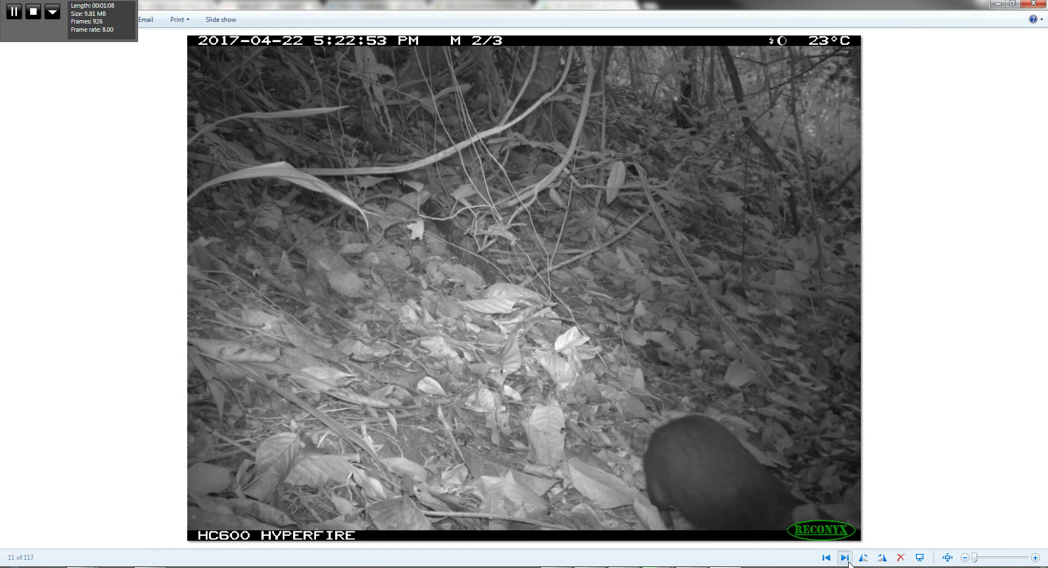
click(846, 557)
click(845, 557)
click(846, 557)
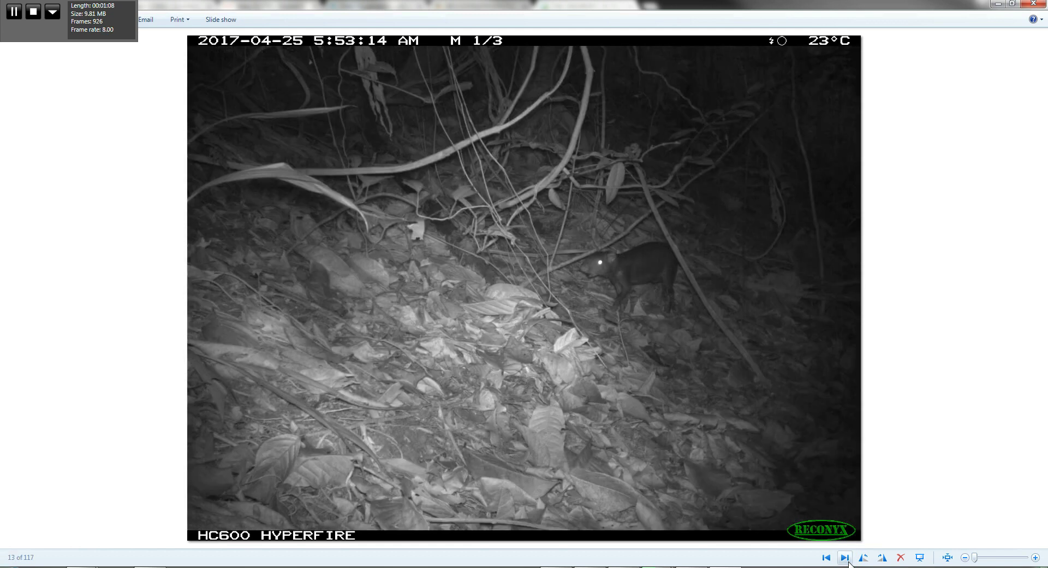
click(1037, 4)
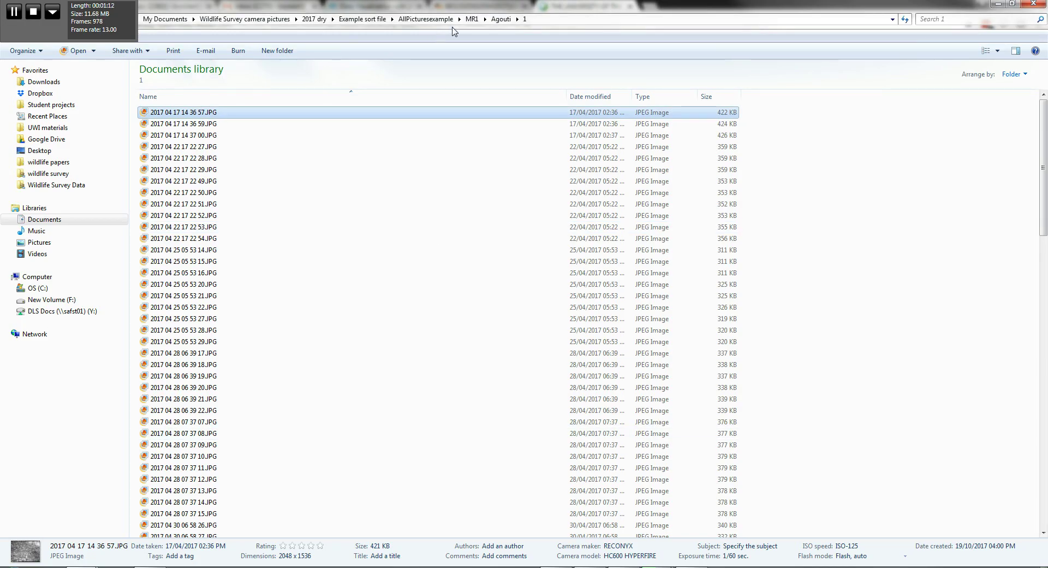
Step: Check subfolder 2 of the Agouti folder and go back up to the Example sort file folder
click(499, 19)
double_click(150, 124)
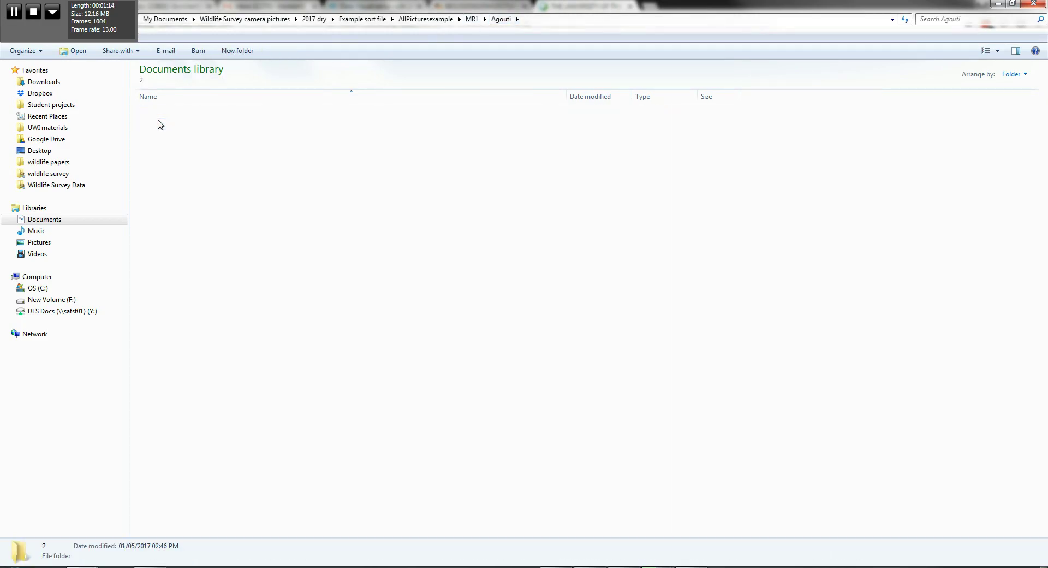
click(501, 19)
click(474, 20)
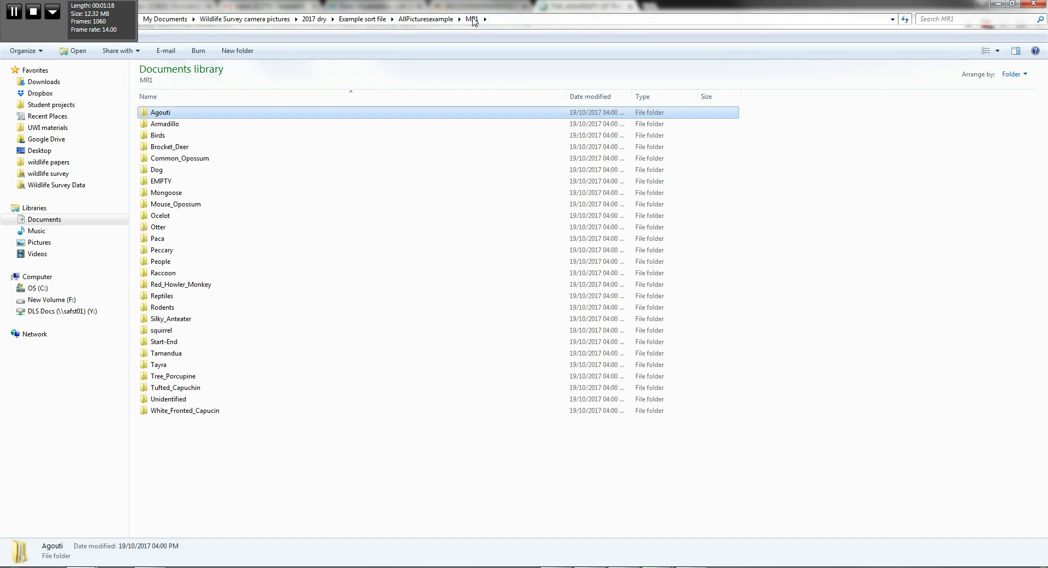
click(428, 21)
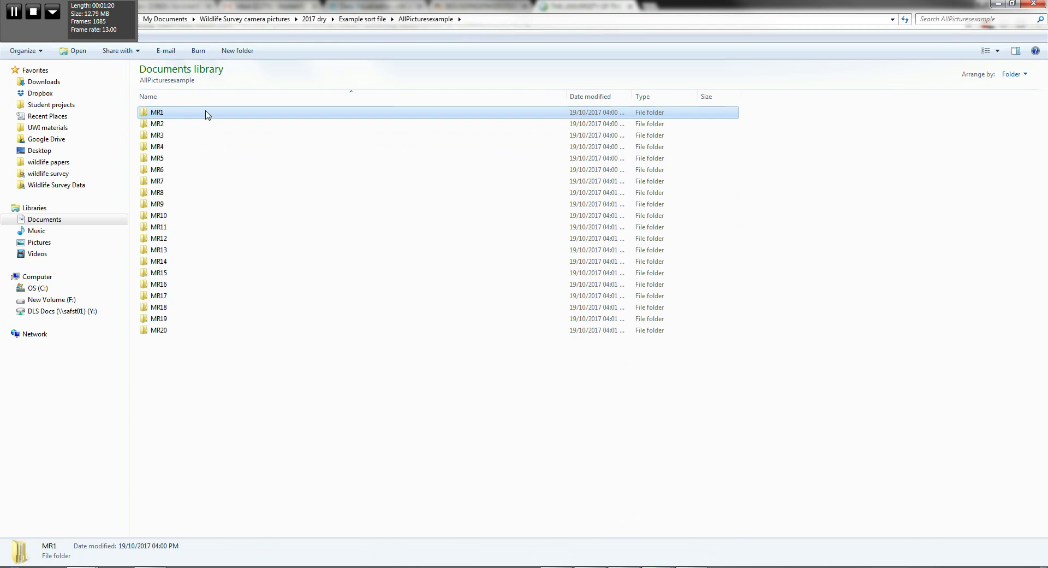
click(355, 20)
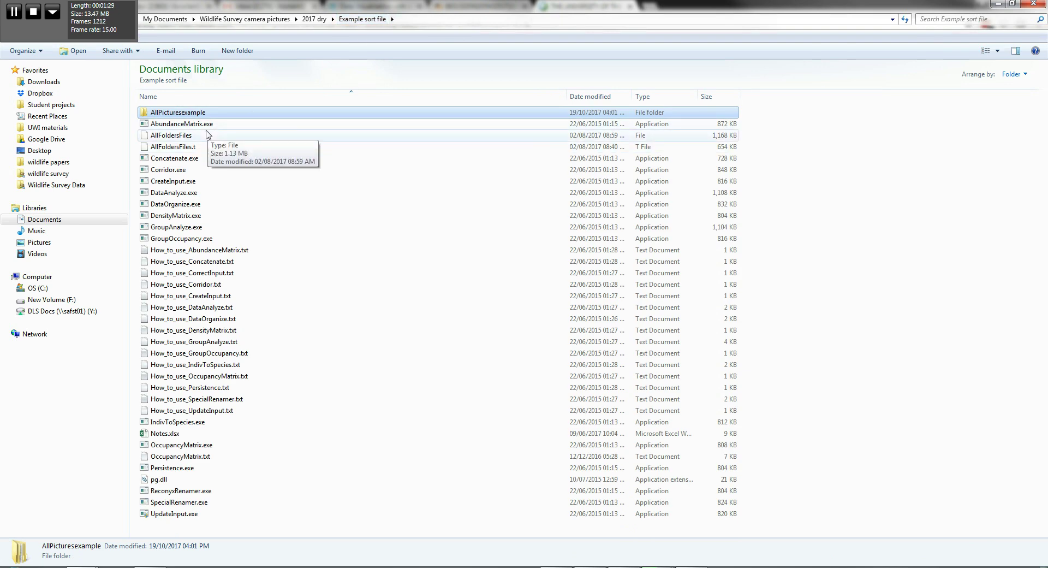
Step: Run DataOrganize.exe on the folder AllPicturesexample and terminate the program once its output files are created
mouse_move(154, 116)
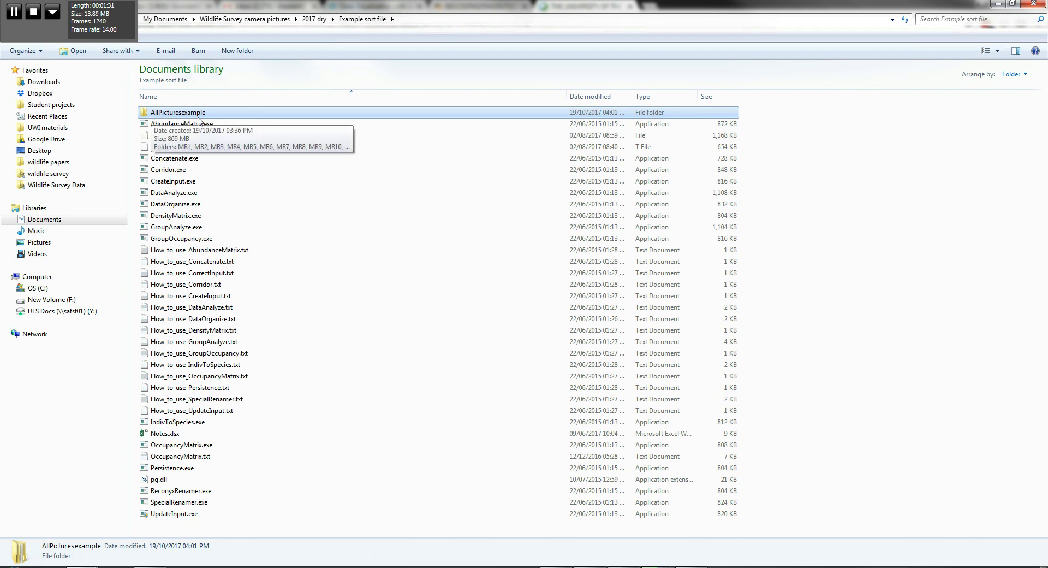
mouse_move(186, 116)
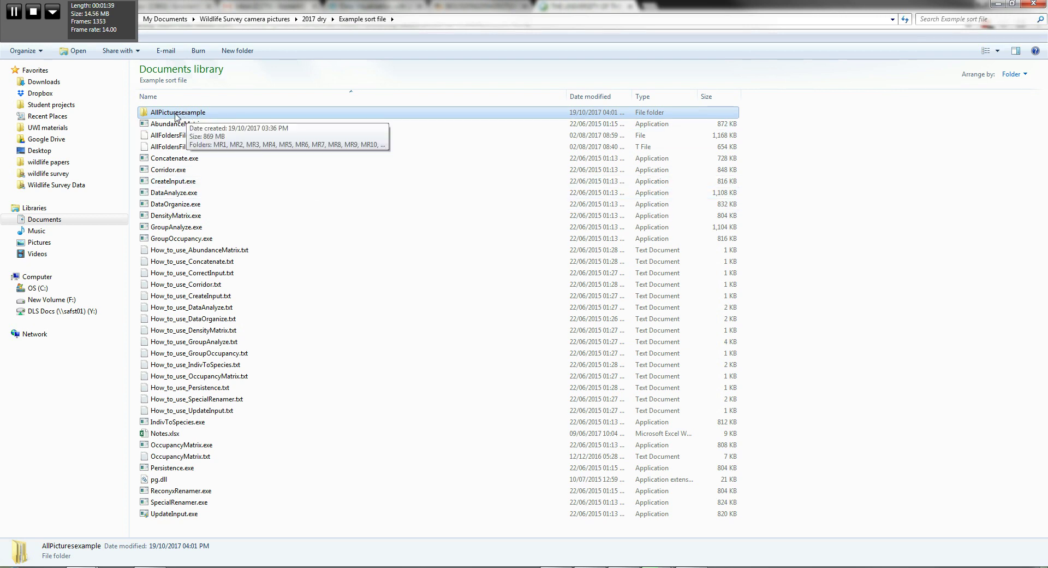
double_click(171, 205)
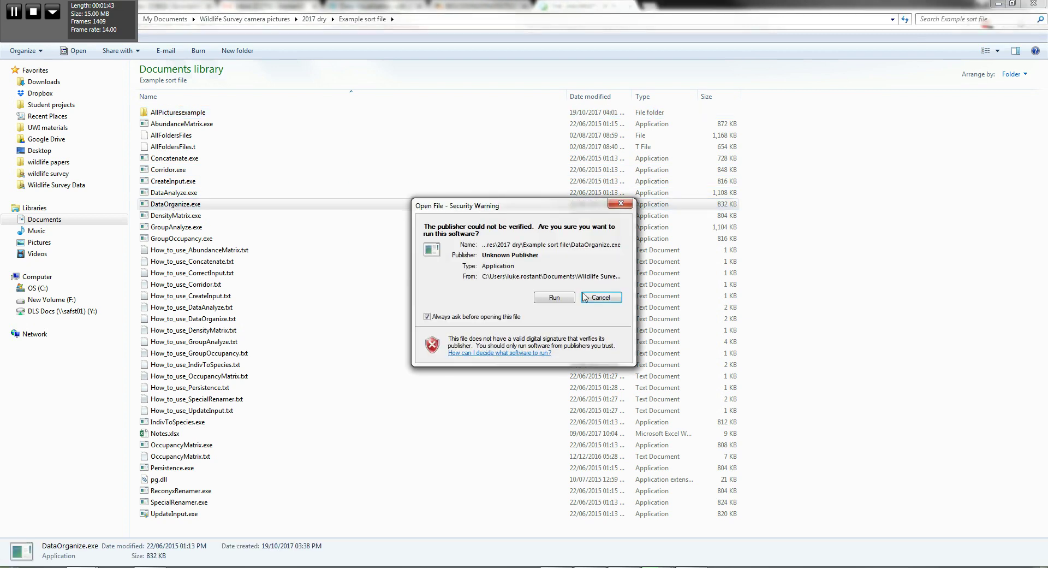
click(549, 299)
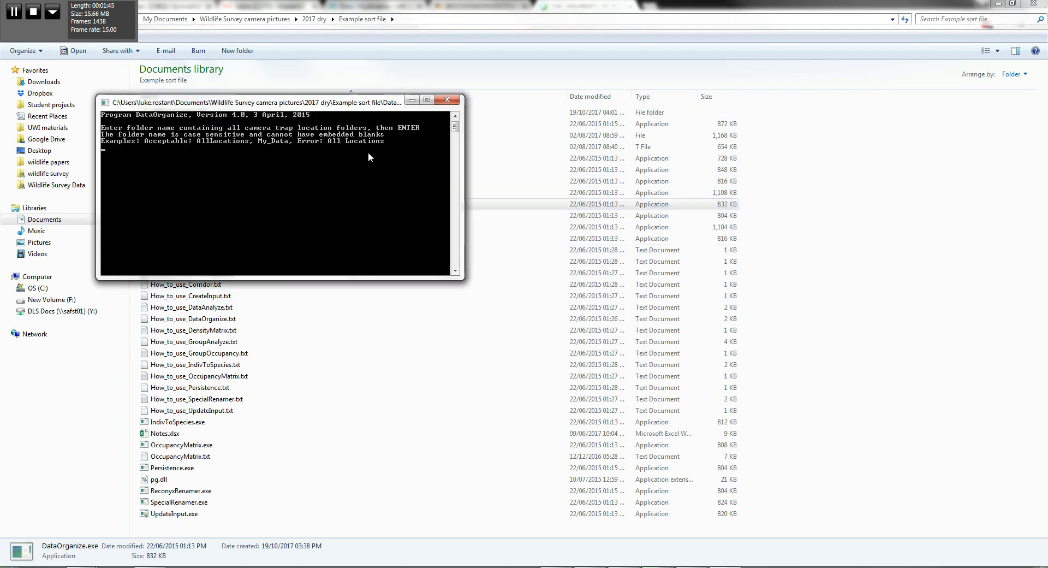
drag(251, 102, 385, 161)
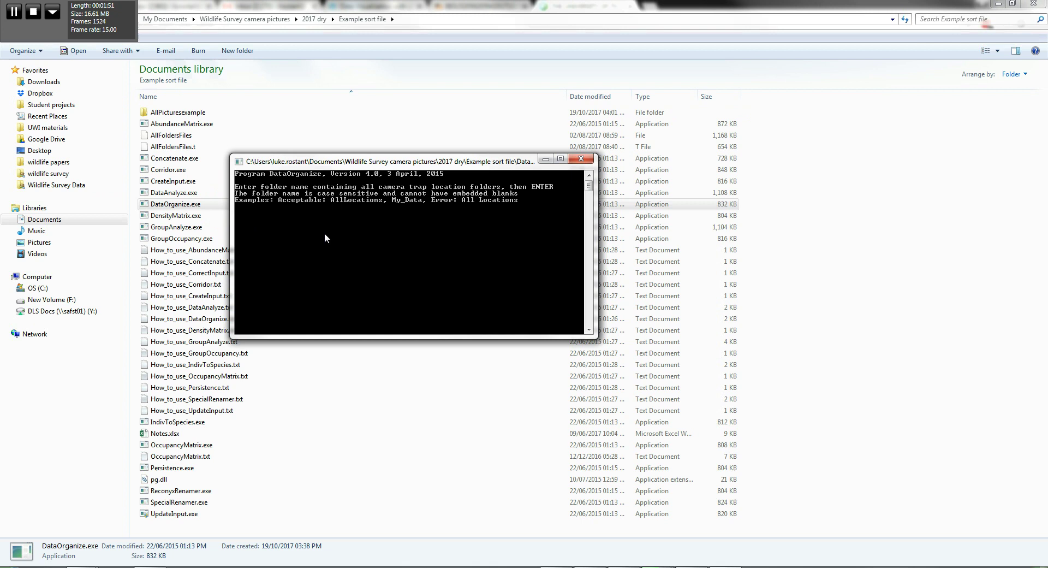
text(AllPicturesexamplec)
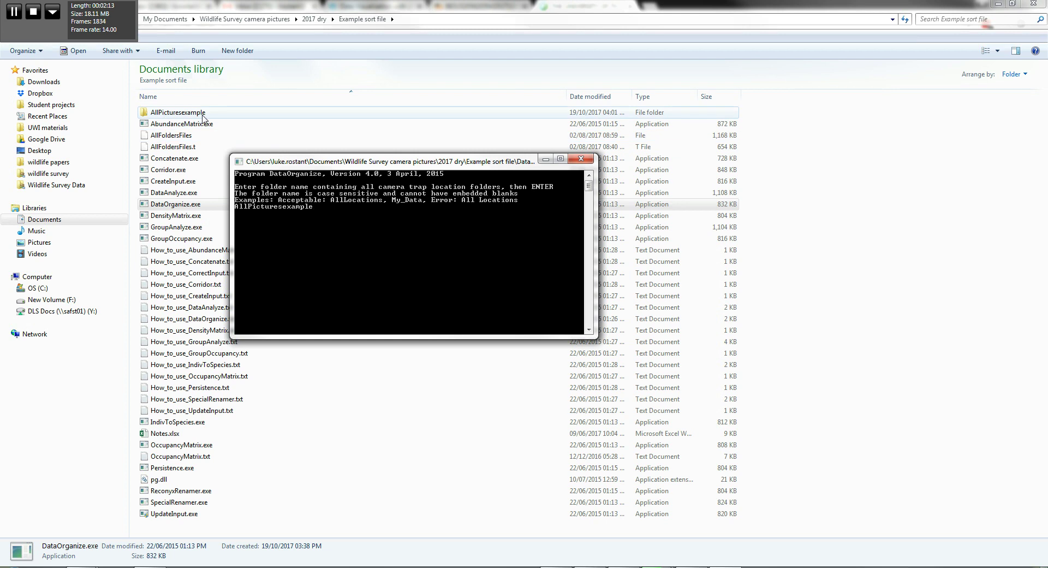
key(Return)
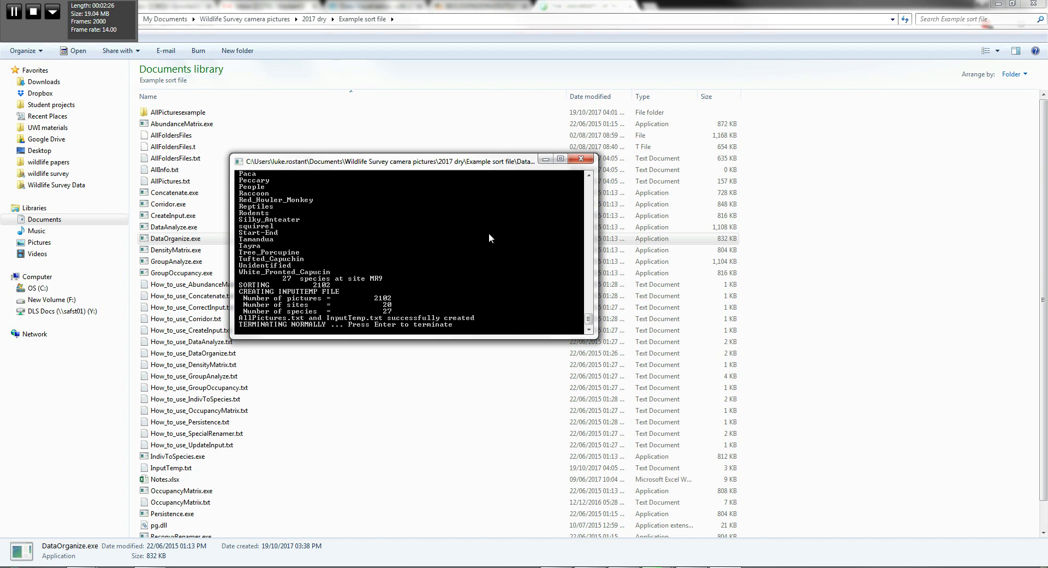
key(Return)
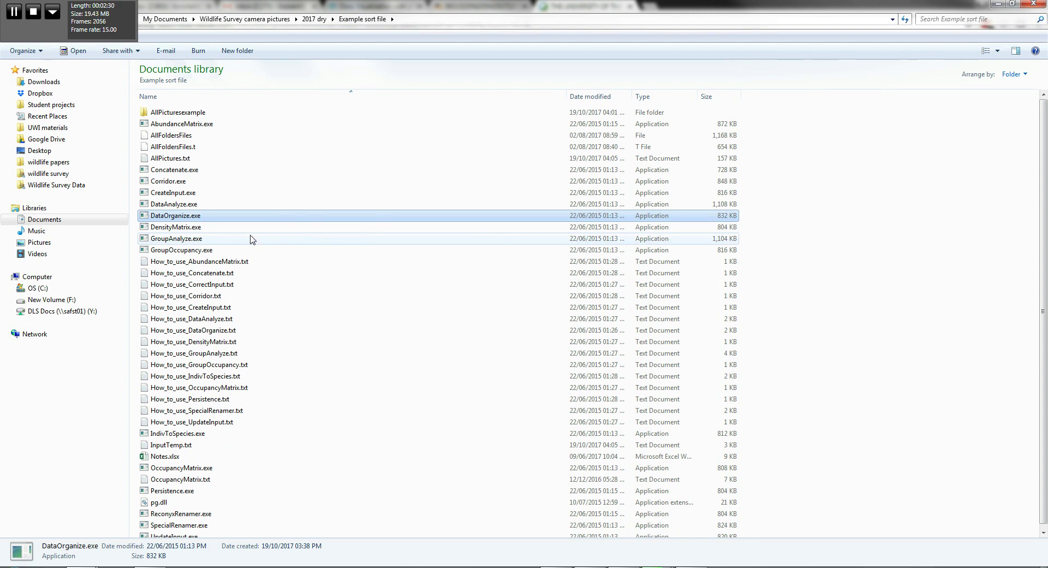
Step: Open AllPictures.txt, review the site, species, date and time entries further down the list, and close the file
click(165, 159)
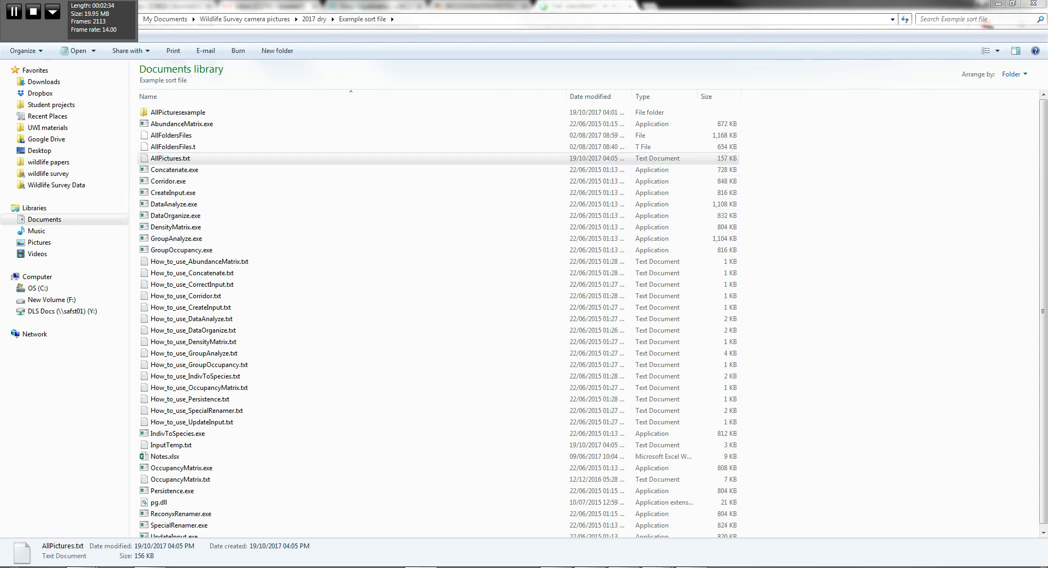
double_click(164, 159)
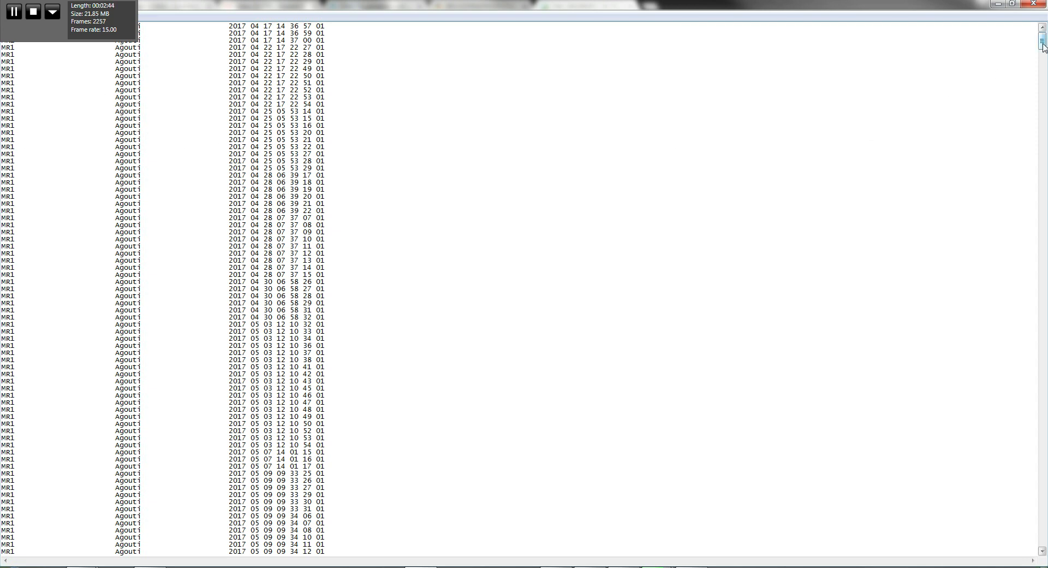
drag(1043, 48, 1044, 106)
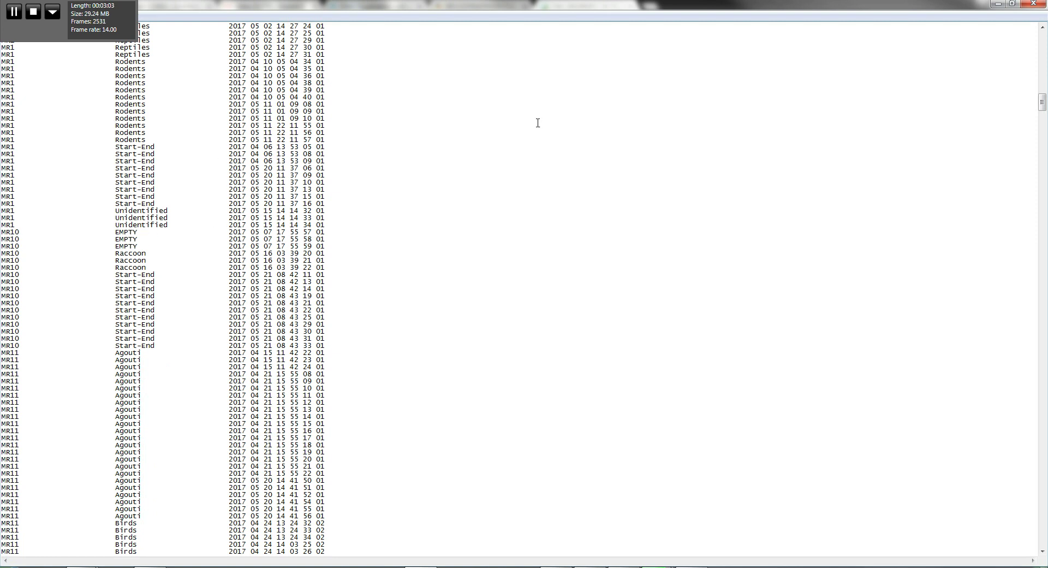
click(1034, 5)
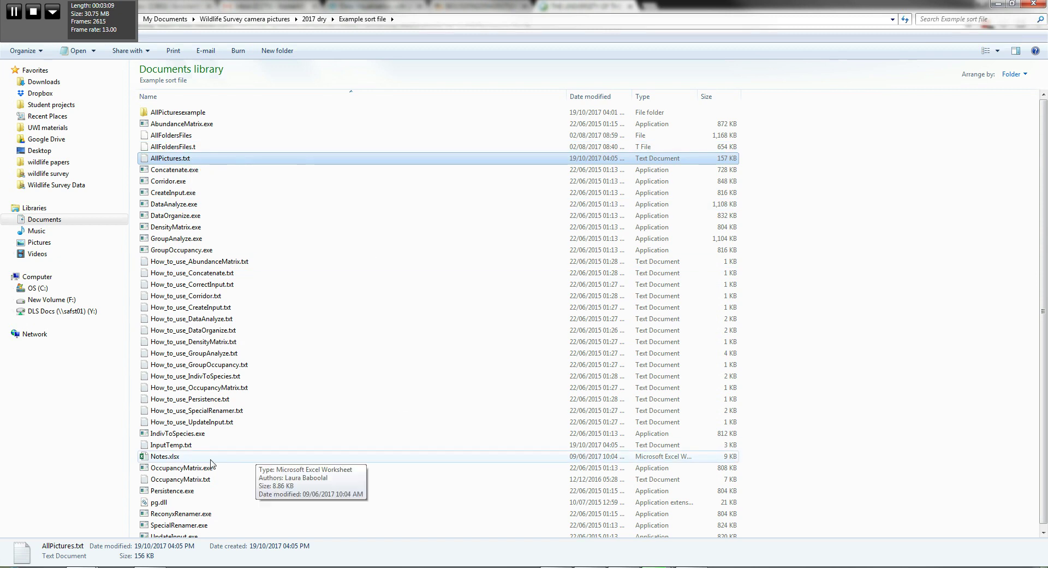
Step: Open InputTemp.txt and reposition and lengthen its window to show more of the site entries
double_click(183, 445)
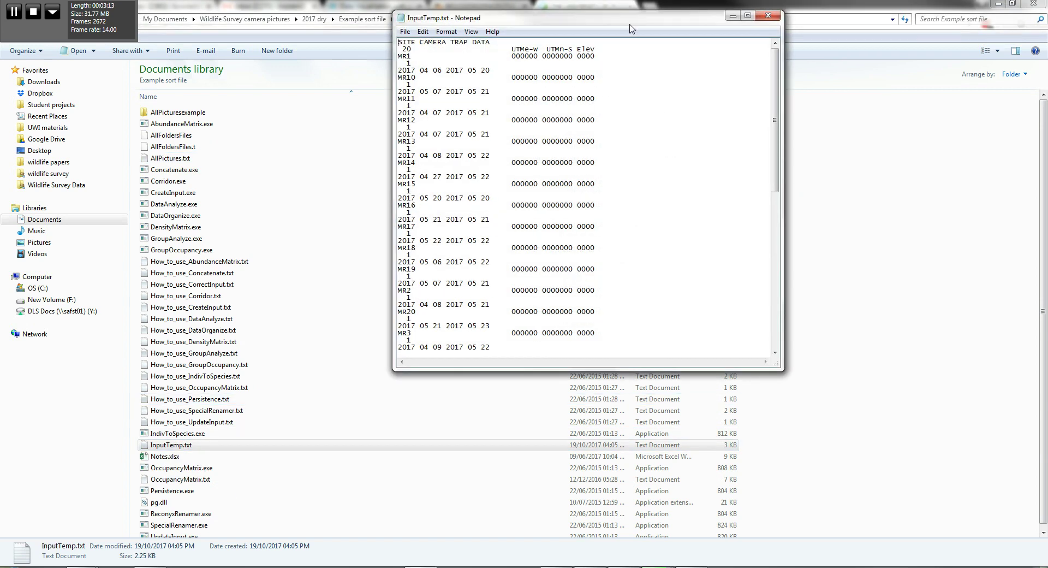
drag(632, 29, 487, 47)
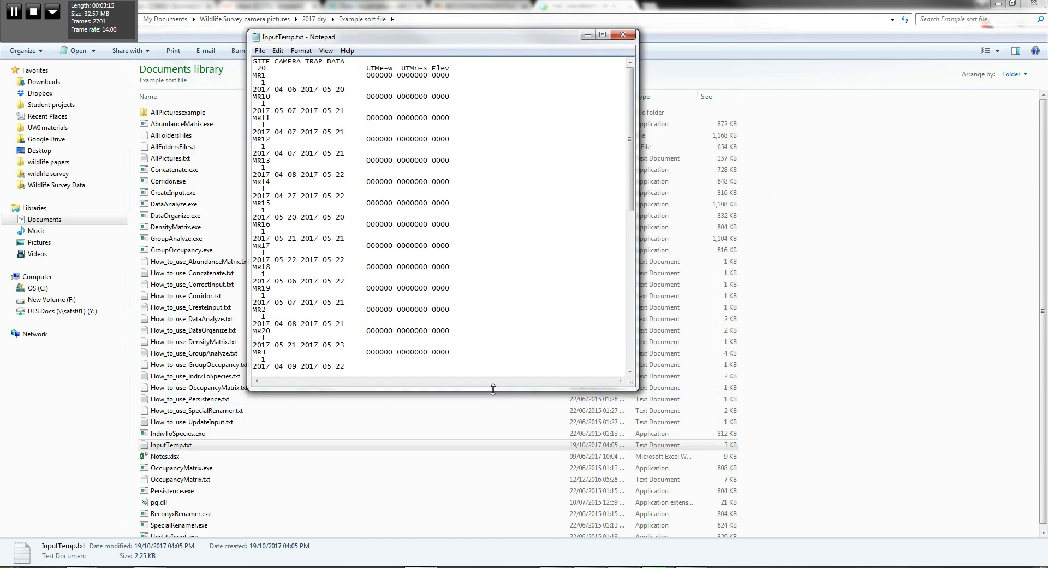
drag(493, 389, 491, 500)
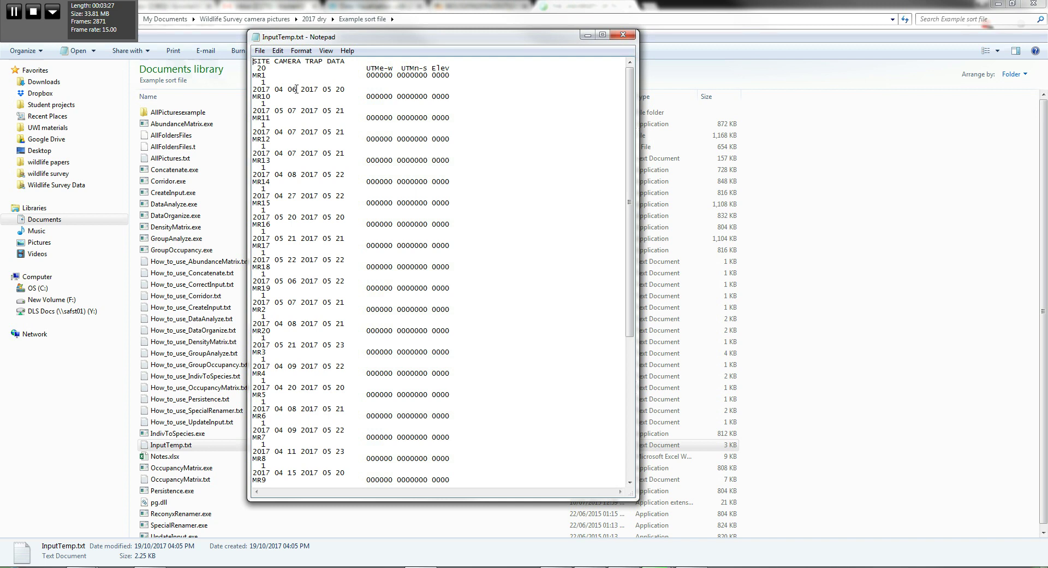
Step: Try changing the day in MR1's start date to 05, and restore it to 06
click(287, 90)
click(297, 89)
key(BackSpace)
text(5)
key(BackSpace)
text(6)
Step: Examine MR1's UTM and elevation fields, and the species count and species list at the end of the file
drag(366, 76, 449, 77)
click(472, 82)
drag(630, 136, 631, 276)
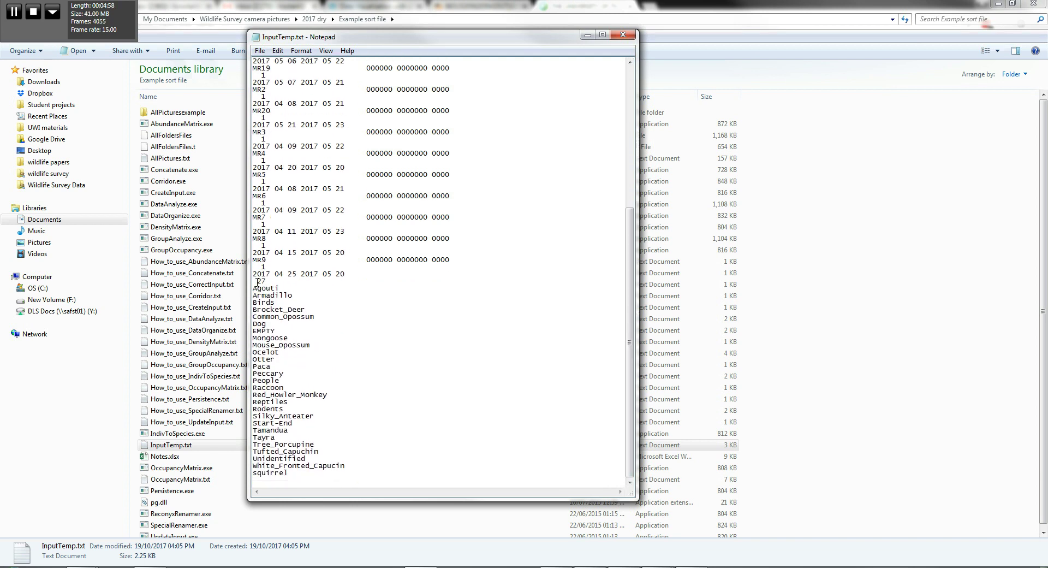
drag(258, 281, 271, 281)
drag(253, 291, 333, 472)
click(408, 356)
Step: Recheck the number above the species list, and close InputTemp.txt without saving changes
drag(269, 281, 257, 282)
click(268, 281)
drag(630, 262, 636, 106)
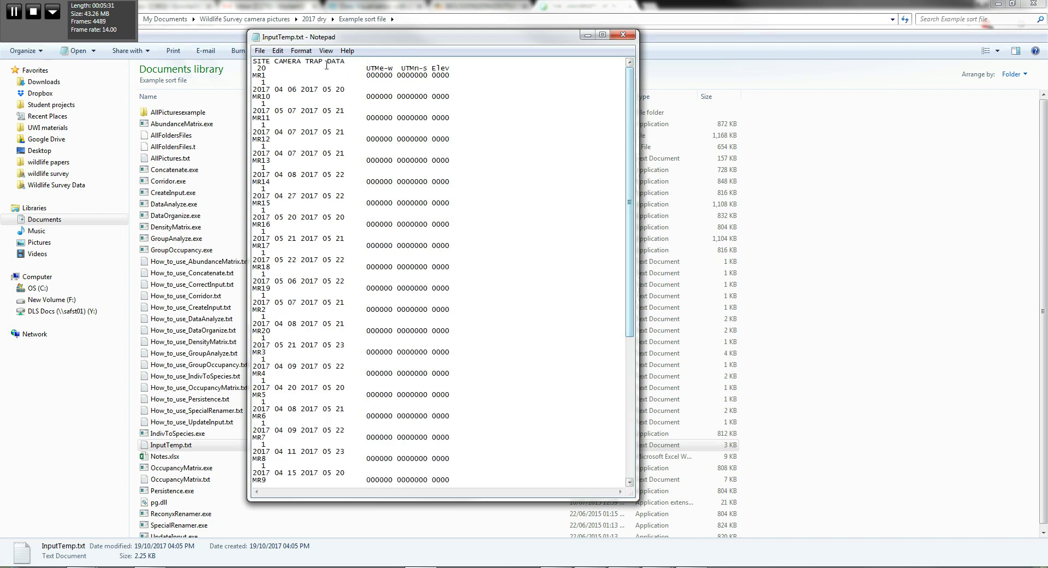
click(622, 37)
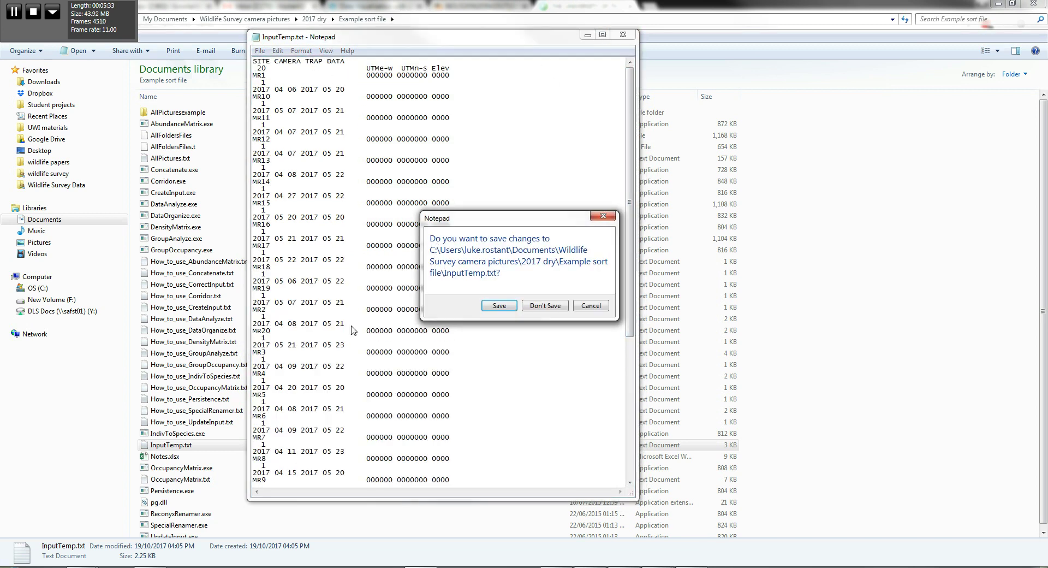
click(539, 306)
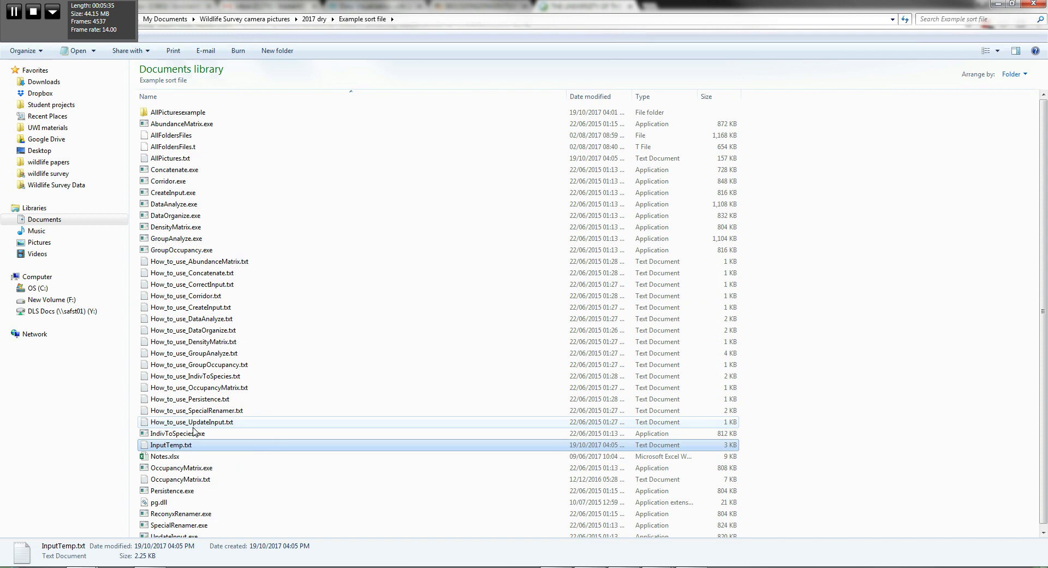
Step: Rename the file InputTemp.txt as Input.txt
click(170, 445)
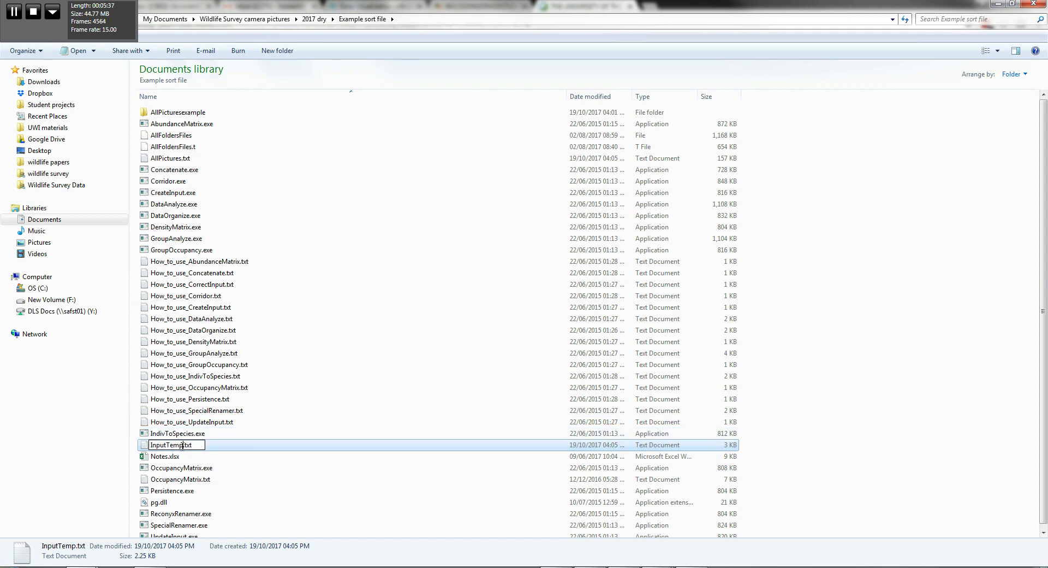
key(BackSpace)
key(BackSpace)
key(BackSpace)
key(BackSpace)
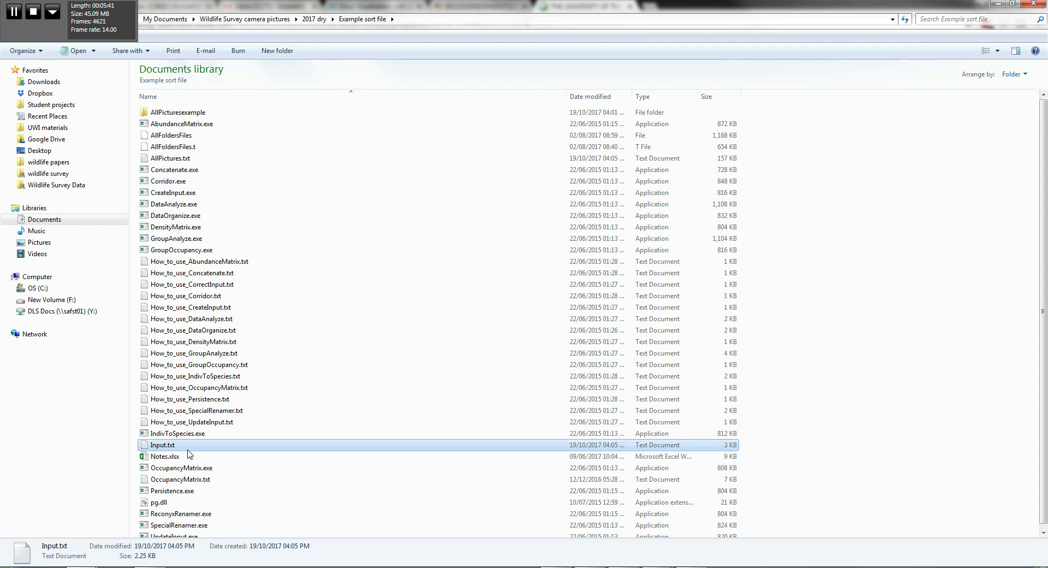
key(Return)
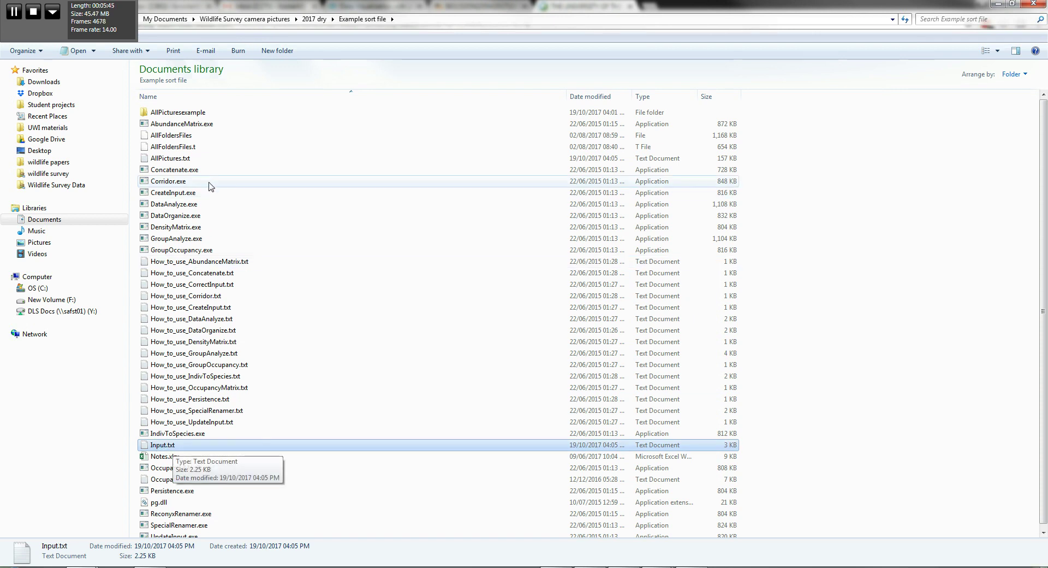
Step: Run DataAnalyze.exe with a 60-minute period for independent pictures, and terminate the program once the analysis is complete
double_click(184, 205)
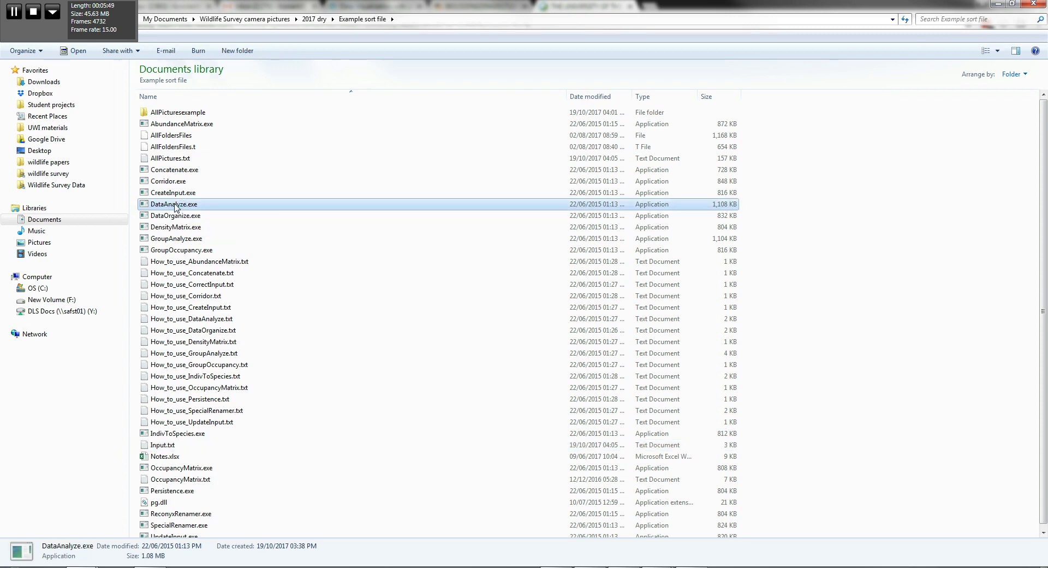
click(546, 299)
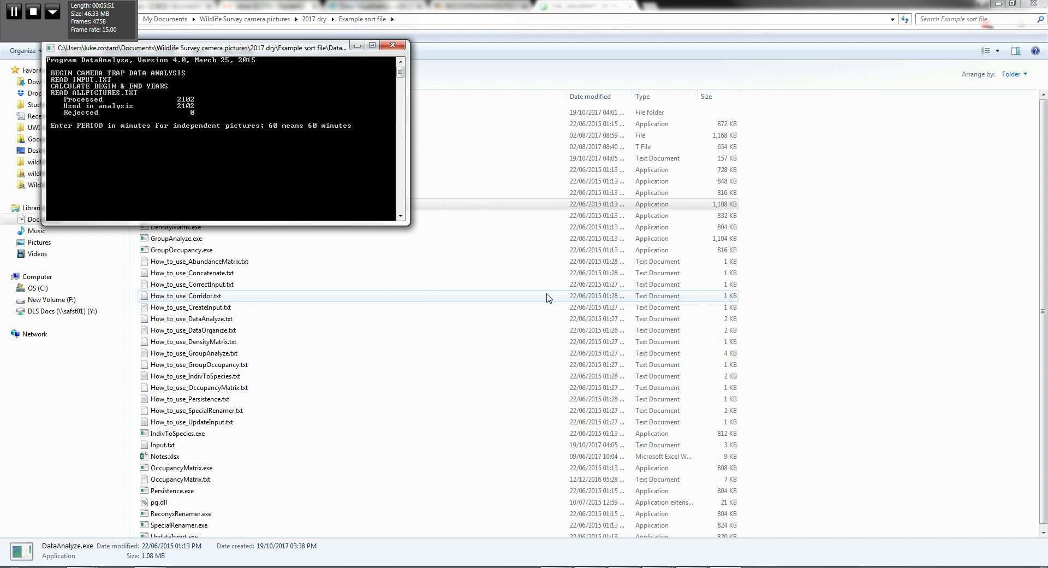
drag(319, 47, 550, 104)
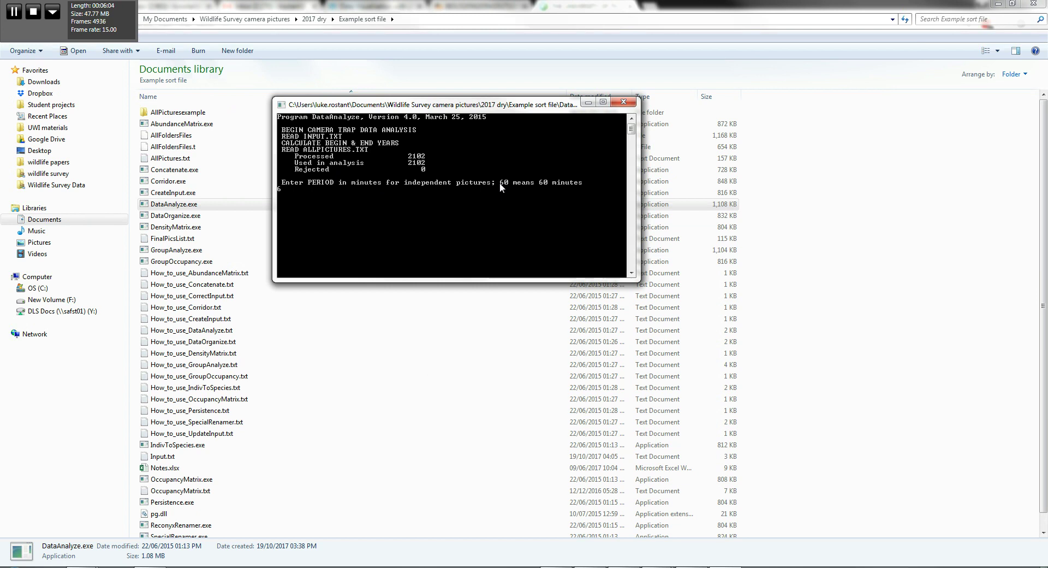
text(0)
key(Return)
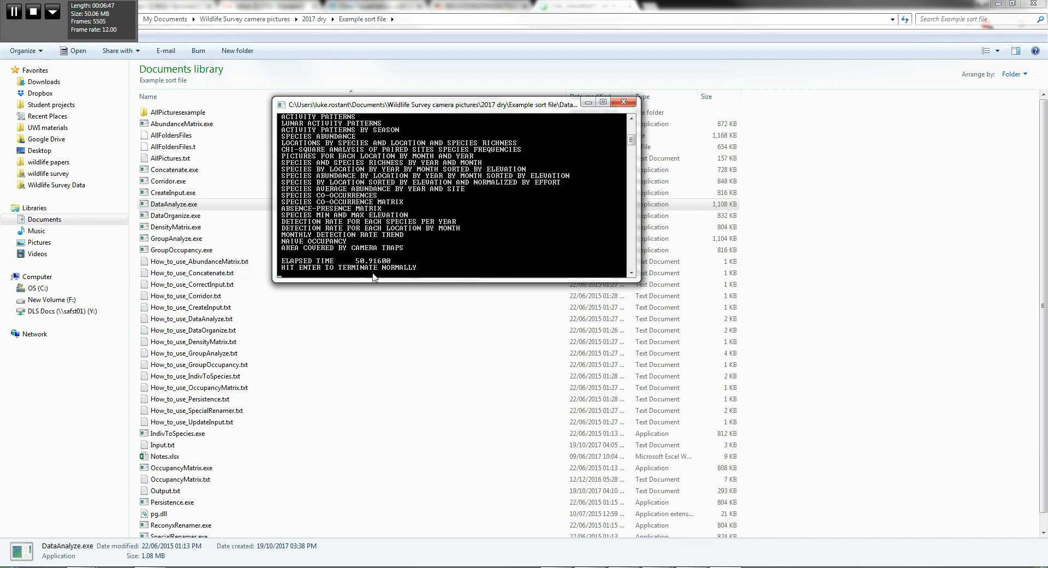
key(Return)
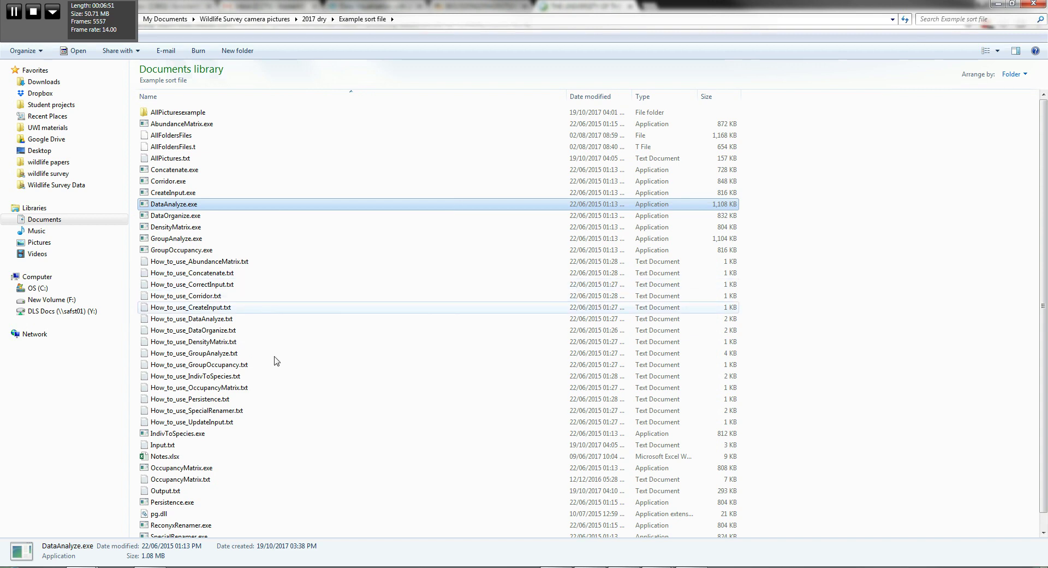
Step: Open Output.txt and widen and lengthen its window so the columns of the report are readable
scroll(230, 464, down, 1)
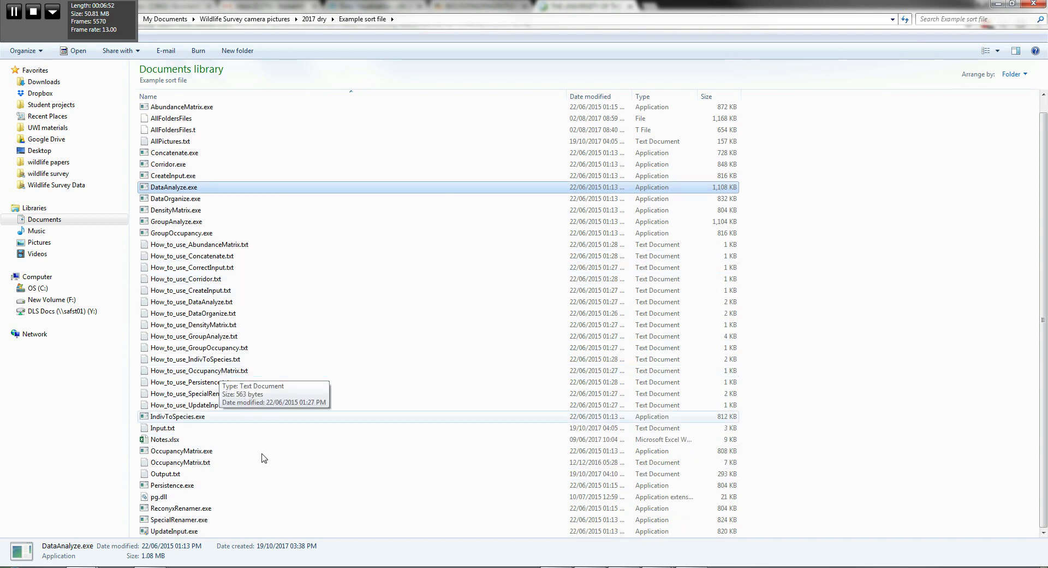
click(166, 477)
double_click(166, 479)
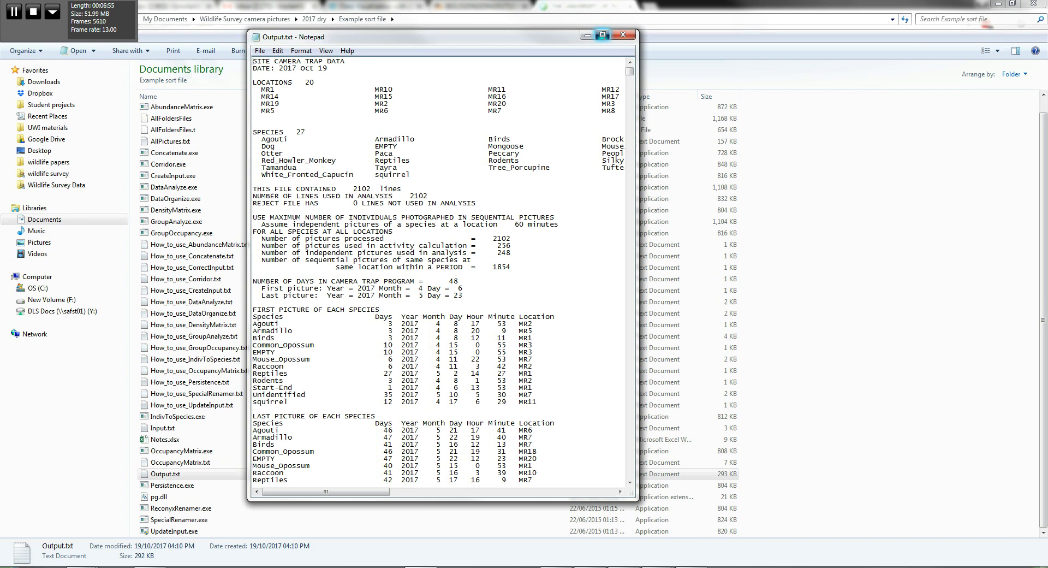
key(super+Up)
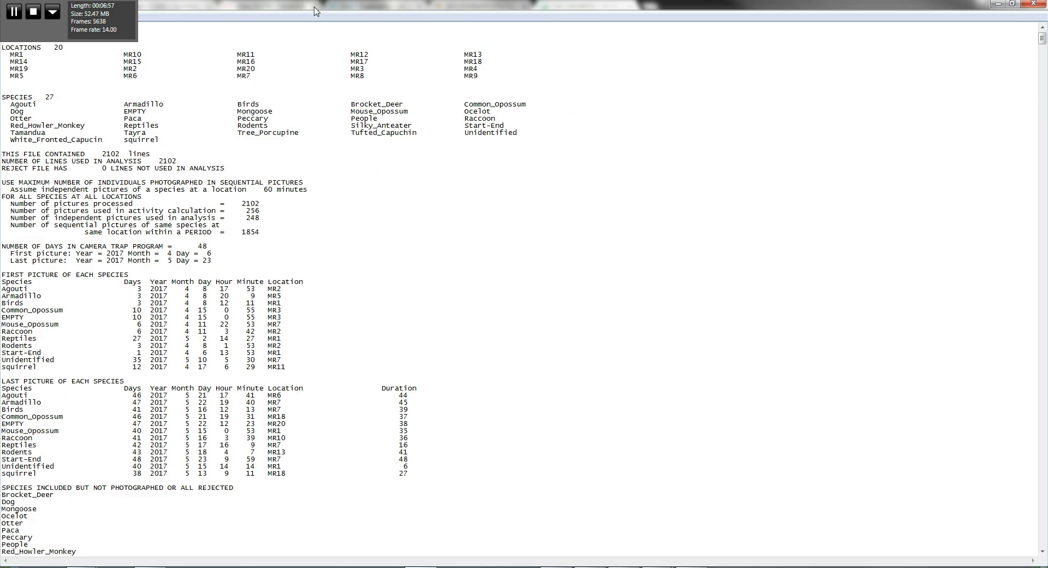
key(super+Down)
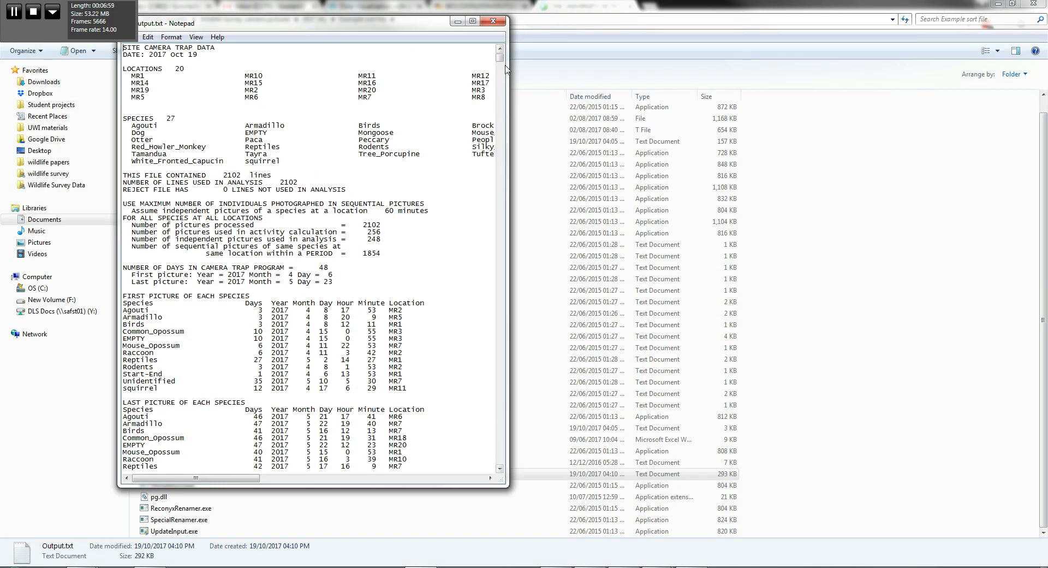
drag(507, 70, 987, 82)
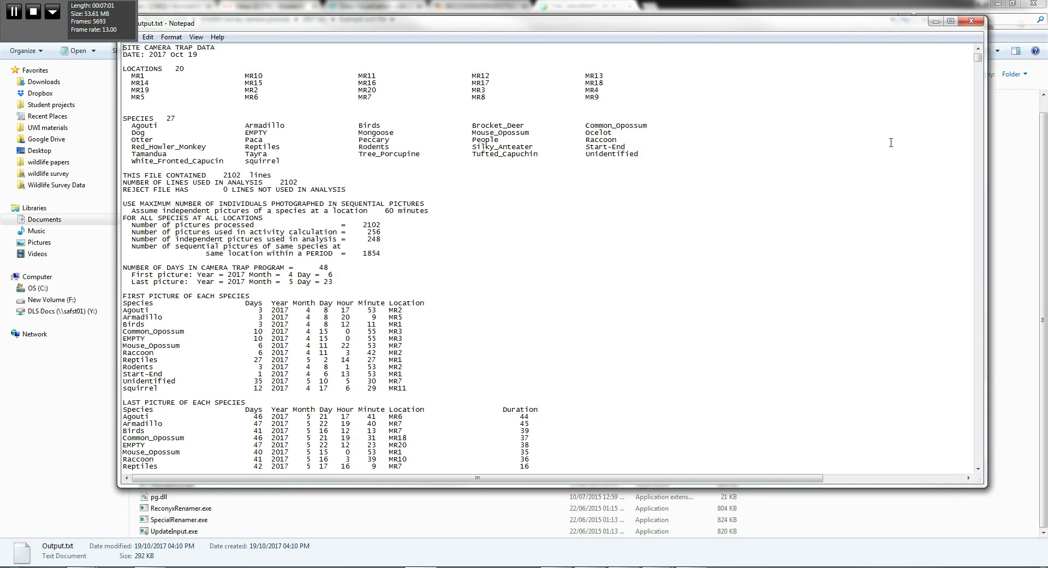
drag(511, 484, 511, 549)
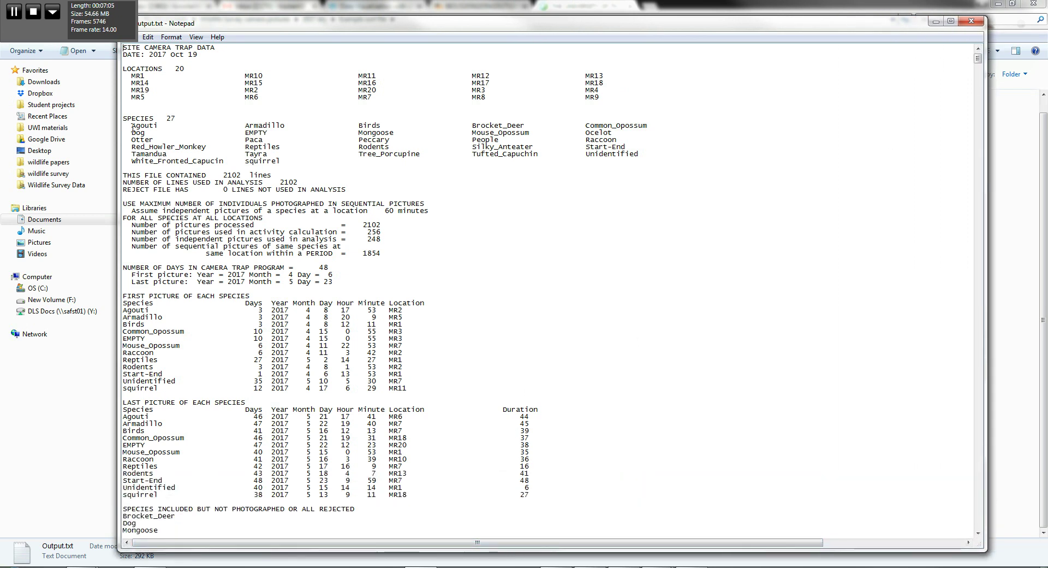
Step: Review the species and location lists, the ranked species and camera trap days, and the hourly activity patterns in the report
drag(131, 125, 633, 162)
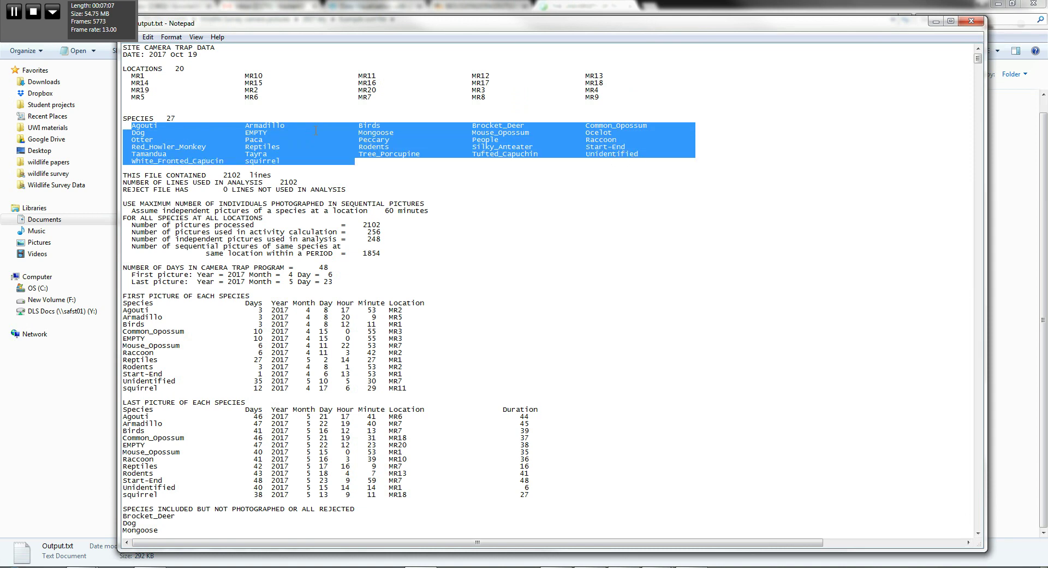
drag(131, 75, 632, 100)
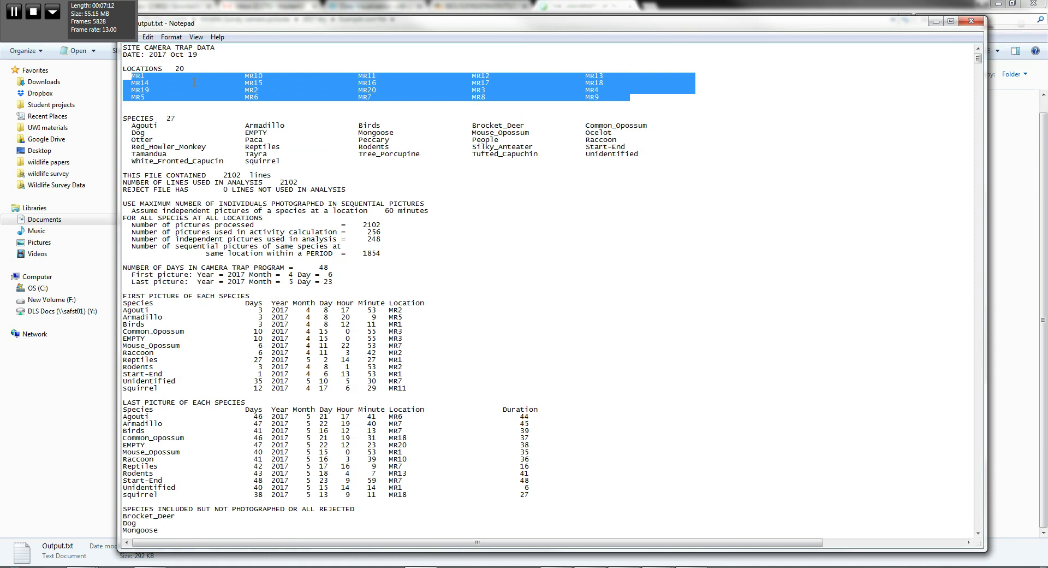
scroll(269, 274, down, 20)
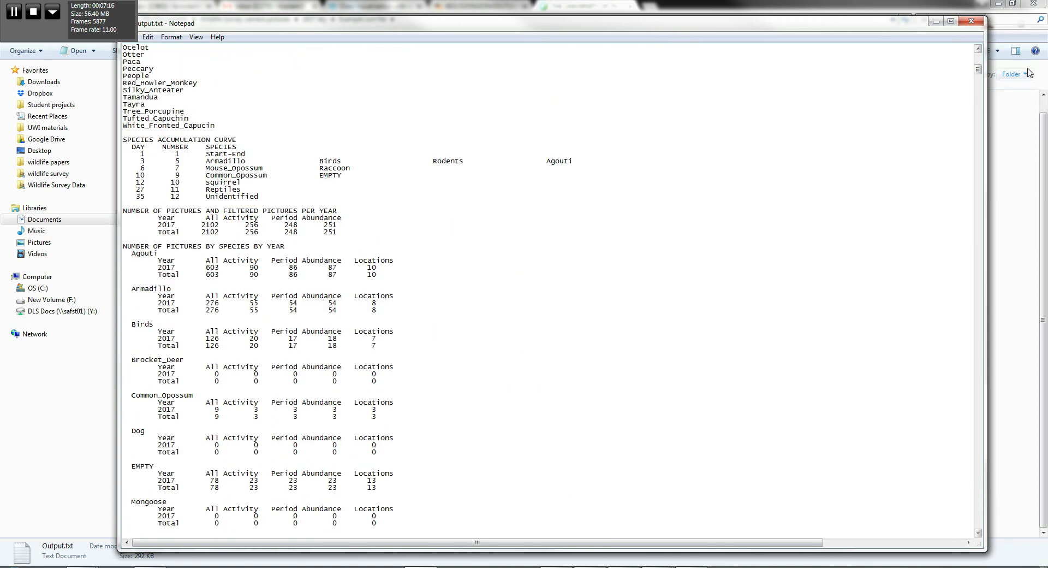
drag(977, 70, 978, 97)
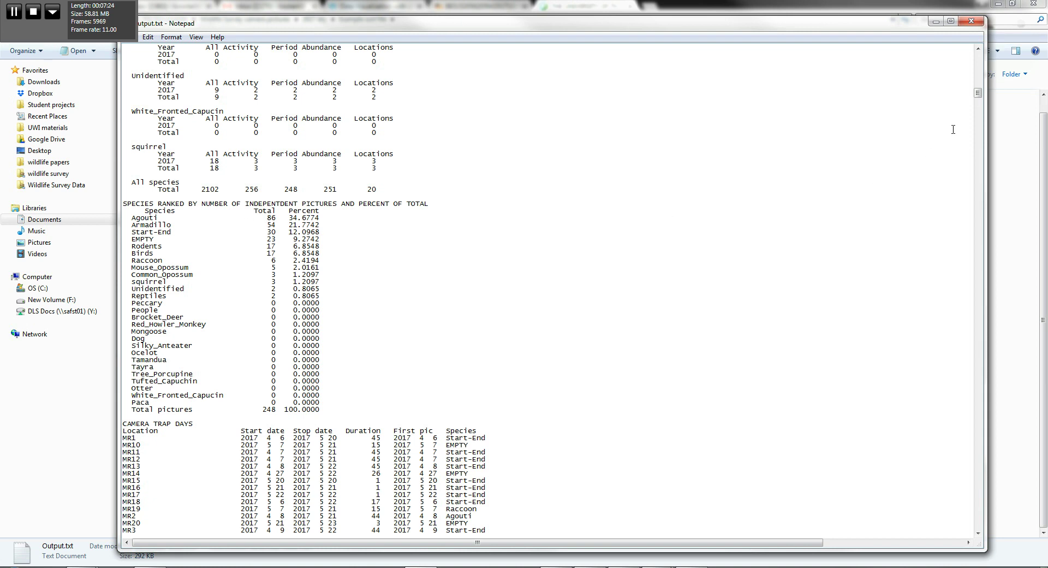
drag(977, 96, 976, 180)
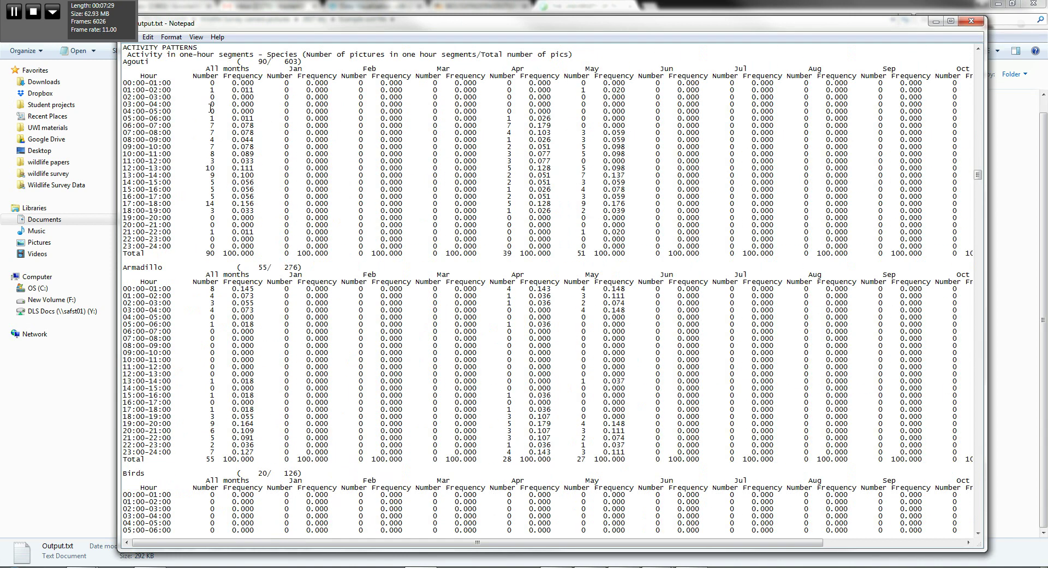
scroll(150, 121, up, 2)
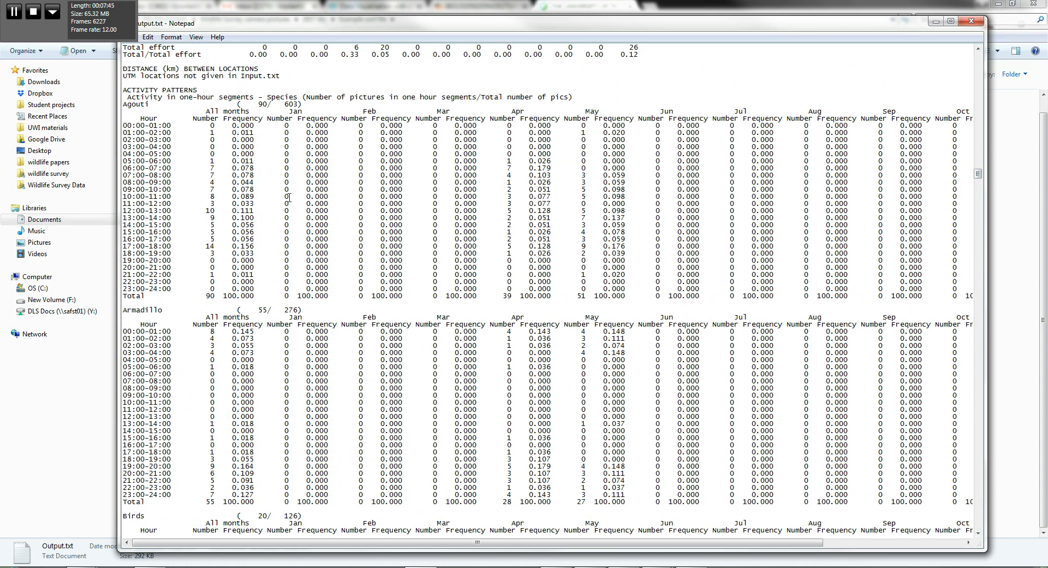
Step: Examine the detection rate for each species per year, including MR1's Agouti rate and the average rates row
drag(978, 174, 937, 518)
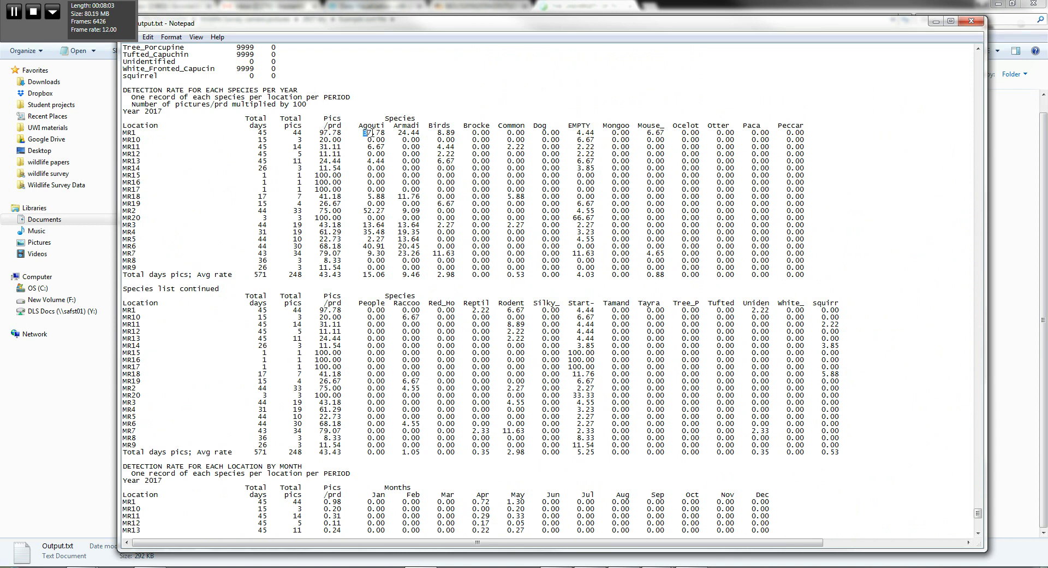
drag(364, 132, 389, 134)
click(388, 132)
drag(364, 279, 389, 274)
drag(363, 274, 386, 277)
click(364, 274)
drag(364, 274, 754, 279)
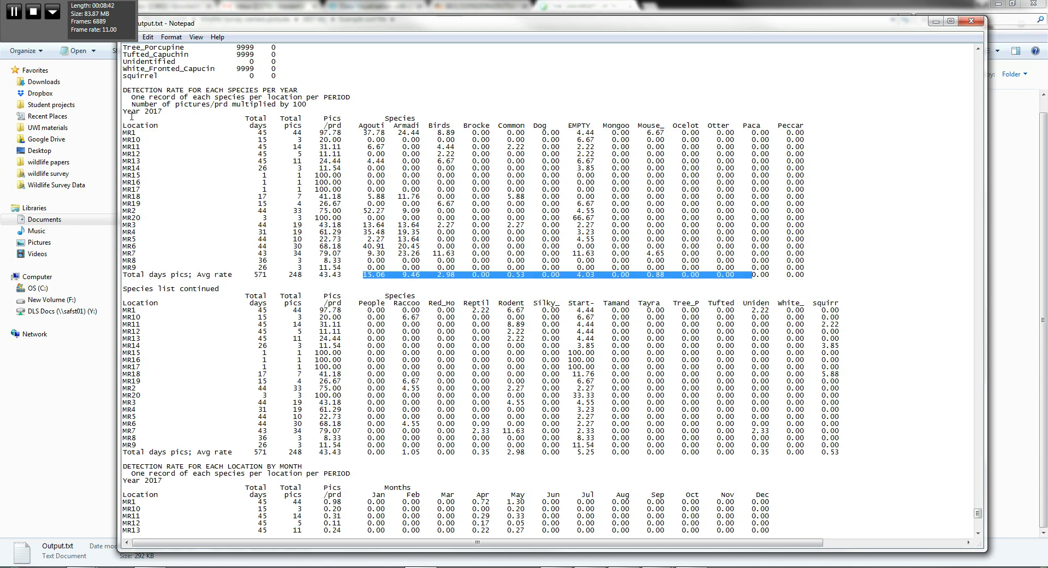
Step: Copy the first 2017 species detection rate table, from the year heading through the average rate row
drag(124, 112, 805, 274)
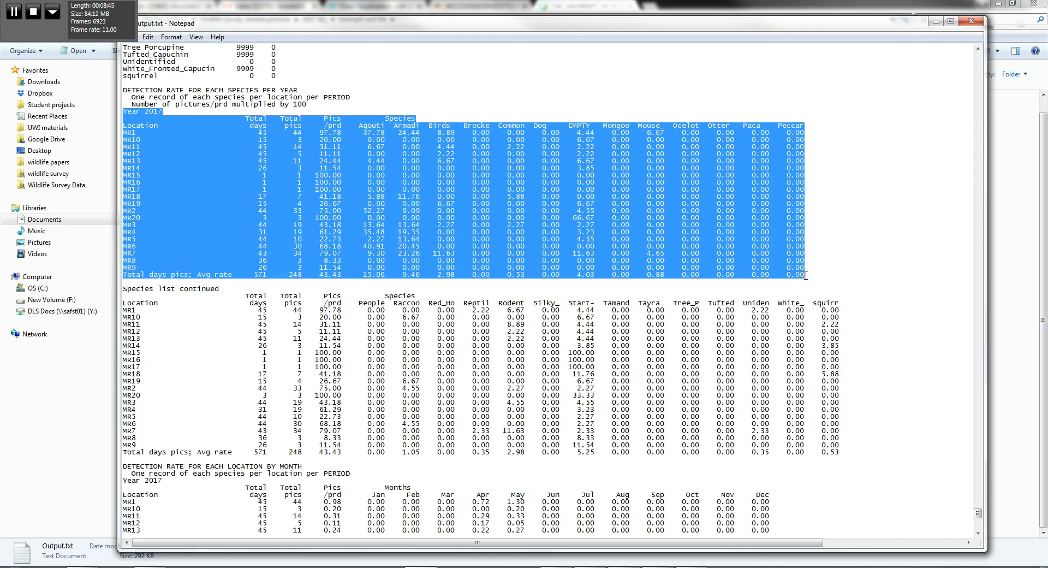
right_click(453, 177)
click(465, 214)
click(474, 106)
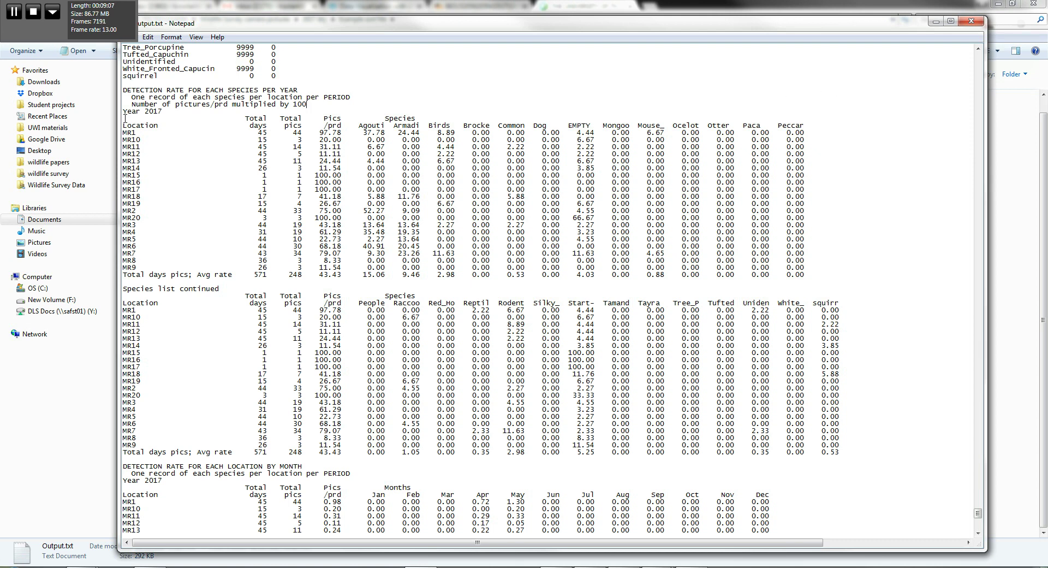
drag(127, 117, 830, 274)
click(846, 189)
Step: Return to the beginning of the Output.txt report and close the file
drag(978, 516, 982, 59)
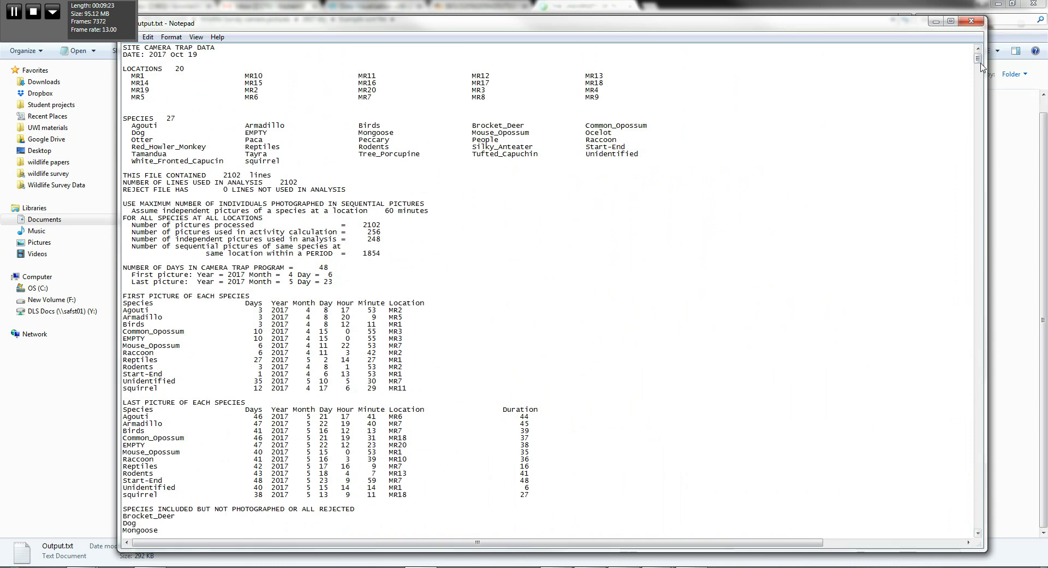
drag(979, 62, 925, 55)
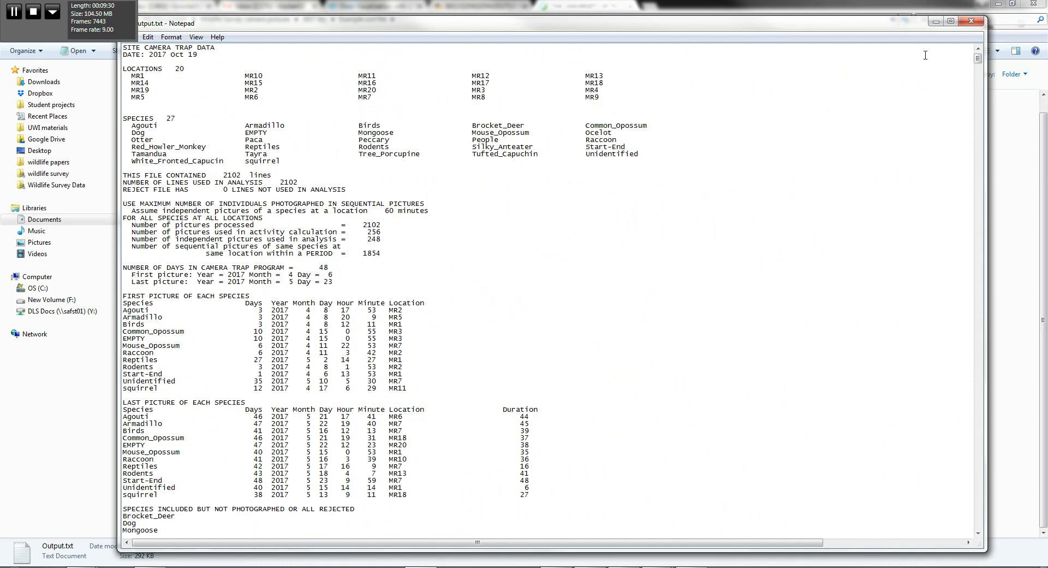
click(973, 25)
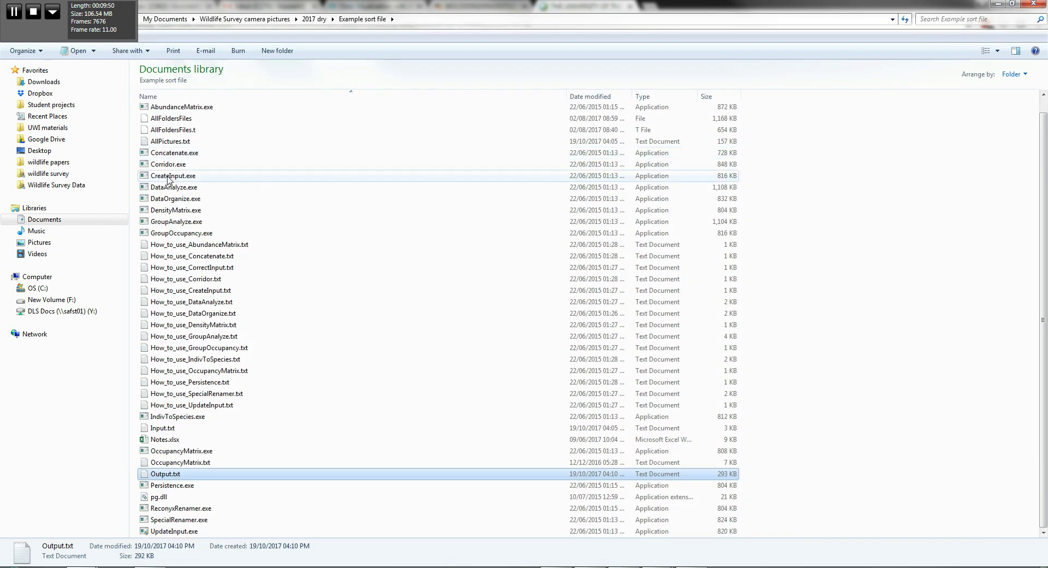